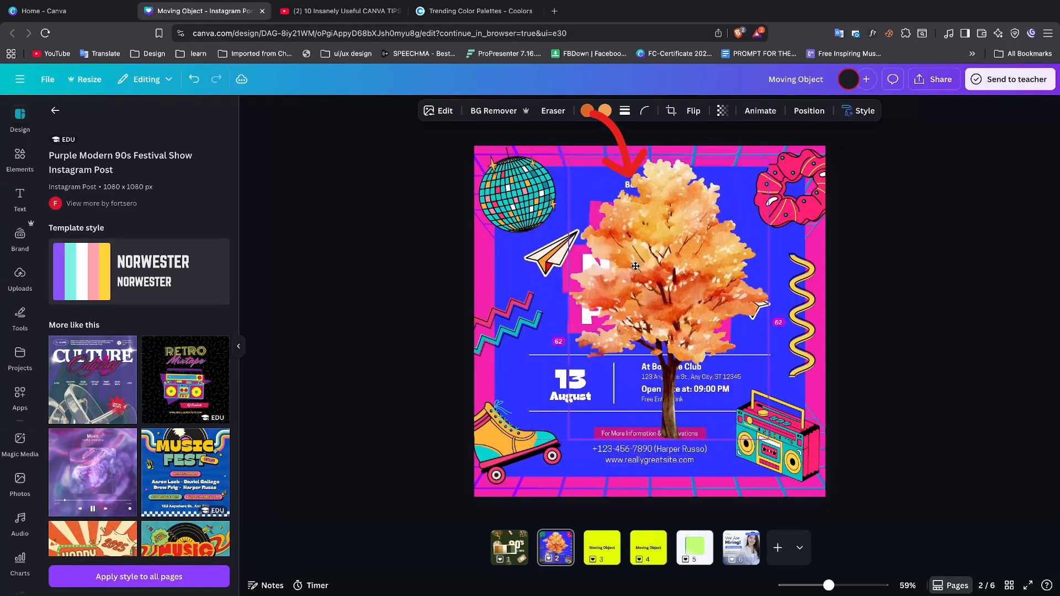
- Apply the autumn tree graphic's colors to the festival poster page and shift the tree slightly up and to the left
{"action": "right_click", "coordinate": [612, 265]}
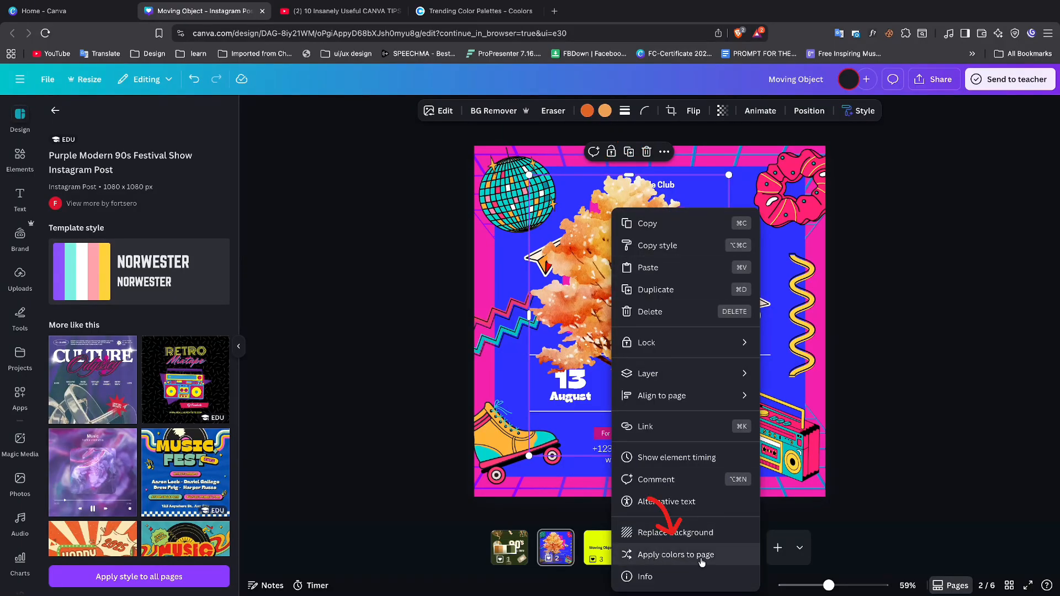
{"action": "left_click", "coordinate": [665, 556]}
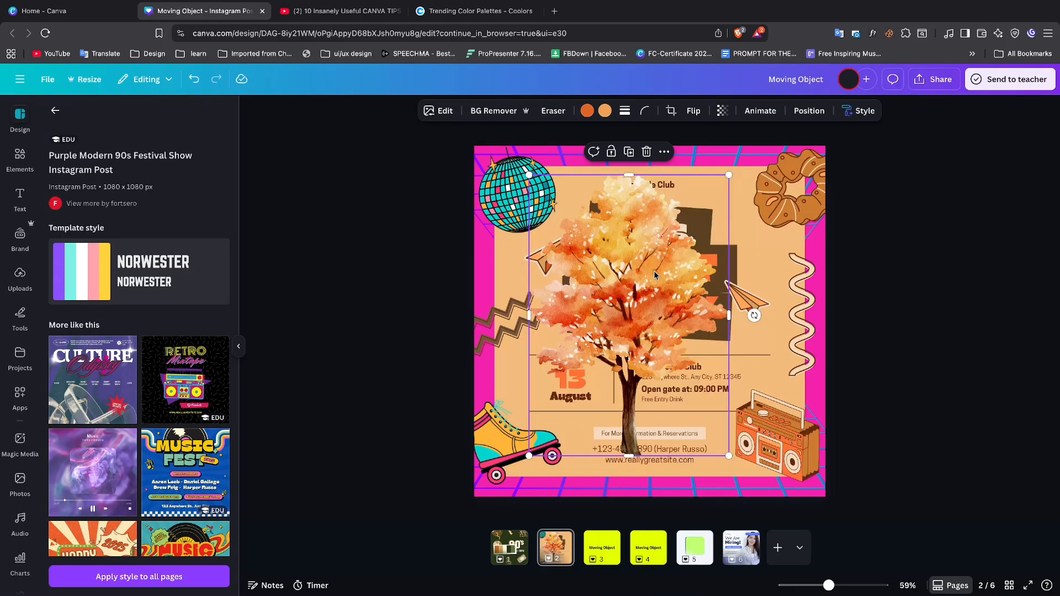
{"action": "mouse_move", "coordinate": [654, 271]}
{"action": "left_mouse_down"}
{"action": "mouse_move", "coordinate": [848, 281]}
{"action": "mouse_move", "coordinate": [867, 326]}
{"action": "mouse_move", "coordinate": [644, 184]}
{"action": "mouse_move", "coordinate": [638, 258]}
{"action": "left_mouse_up"}
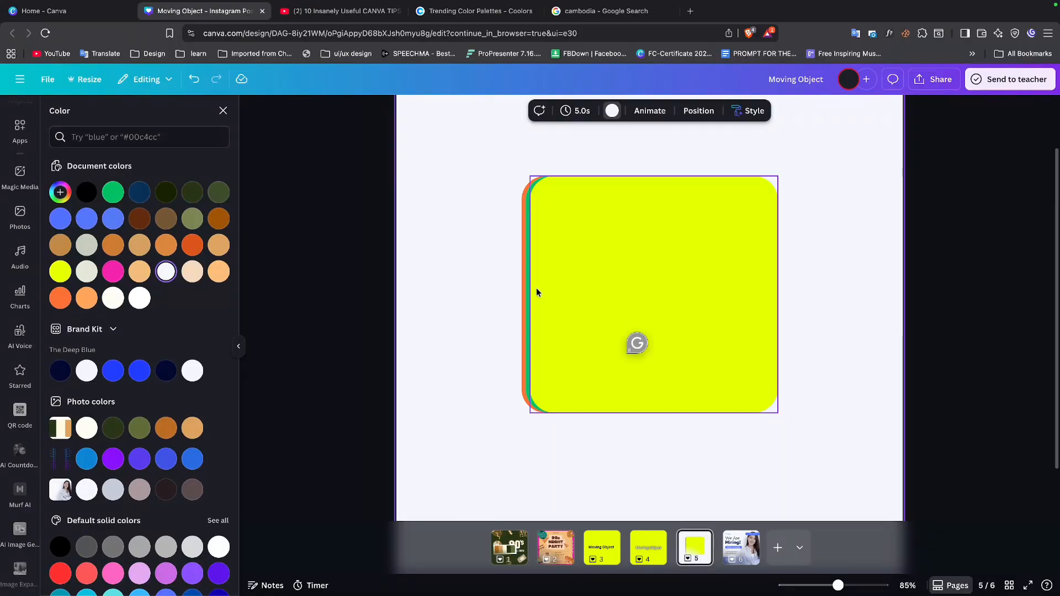
- Change the green rounded square just behind the yellow one to light grey
{"action": "scroll", "coordinate": [513, 310], "scroll_direction": "up", "scroll_amount": 3}
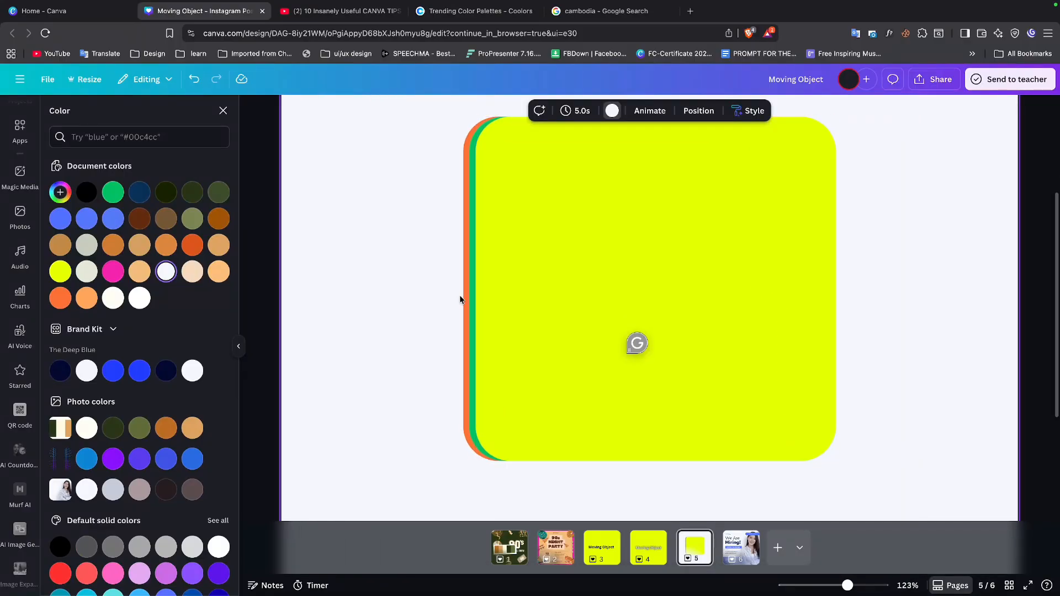
{"action": "scroll", "coordinate": [459, 295], "scroll_direction": "down", "scroll_amount": 5}
{"action": "left_click", "coordinate": [570, 253]}
{"action": "left_click", "coordinate": [569, 249]}
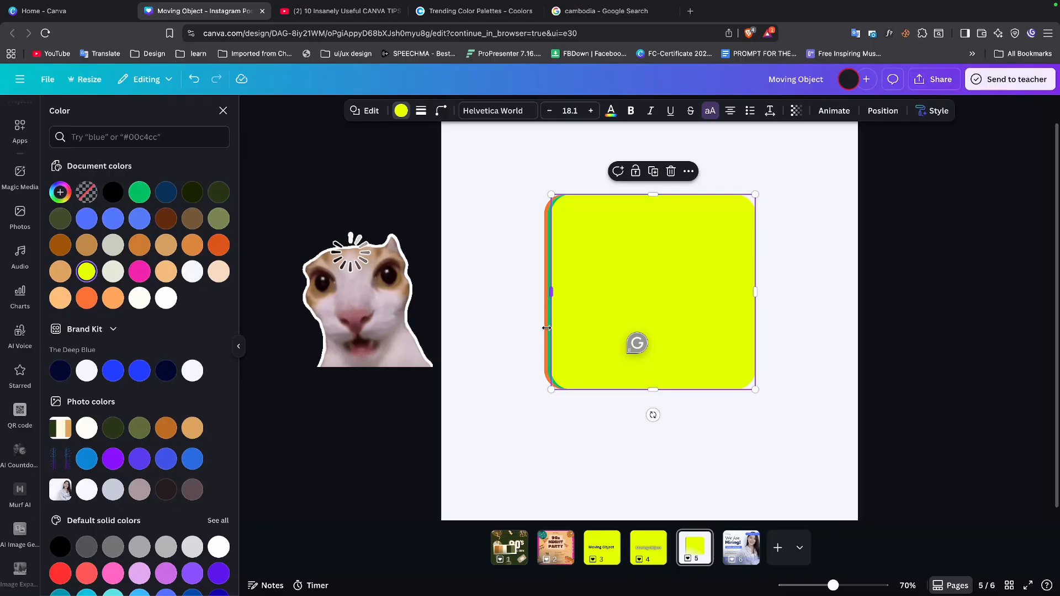
{"action": "left_click", "coordinate": [525, 321]}
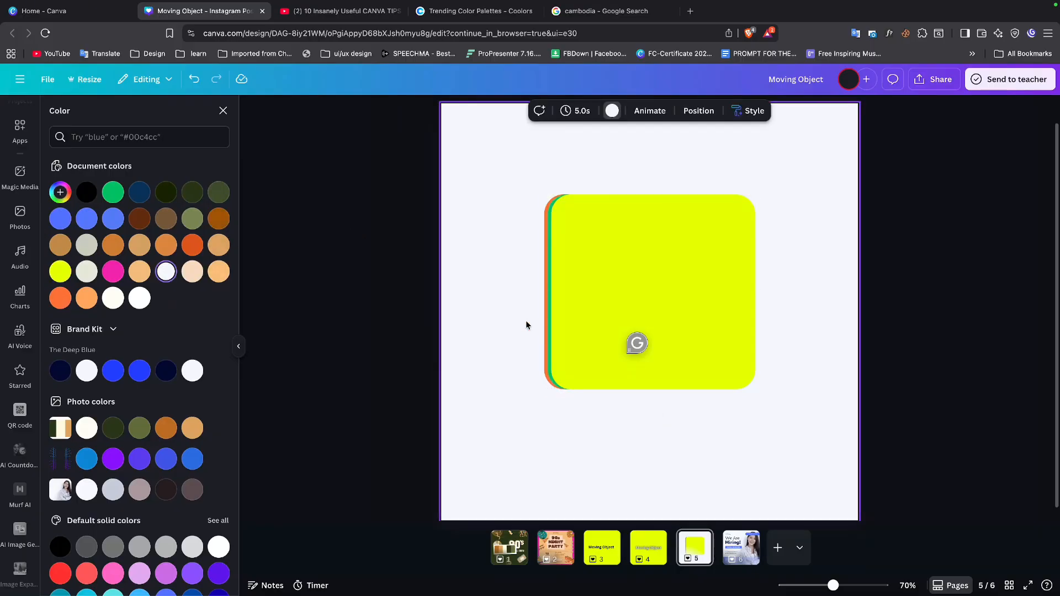
{"action": "left_click", "coordinate": [548, 317]}
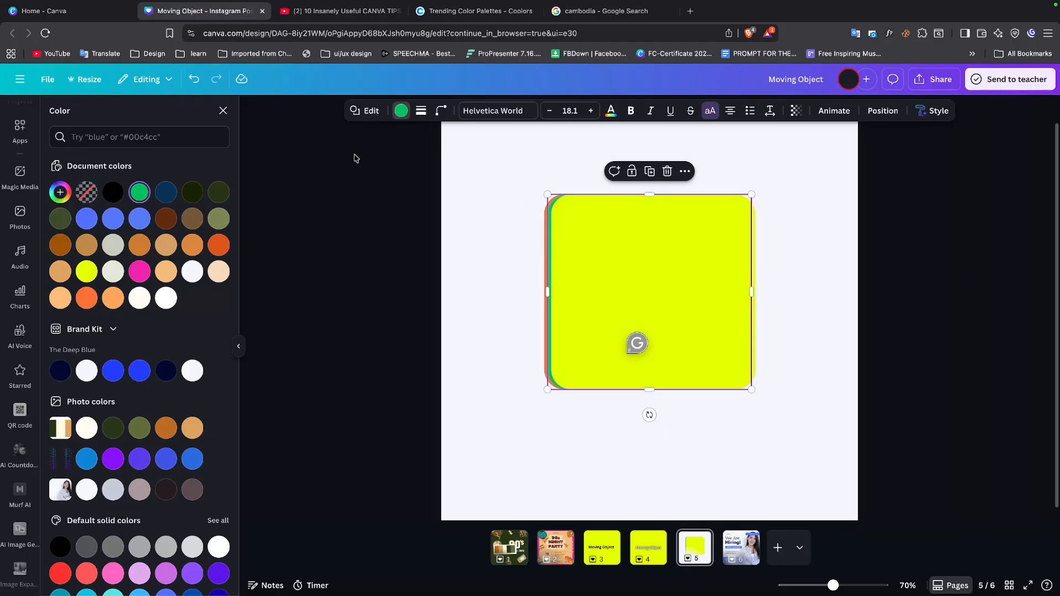
{"action": "left_click", "coordinate": [113, 244]}
{"action": "left_click", "coordinate": [793, 303]}
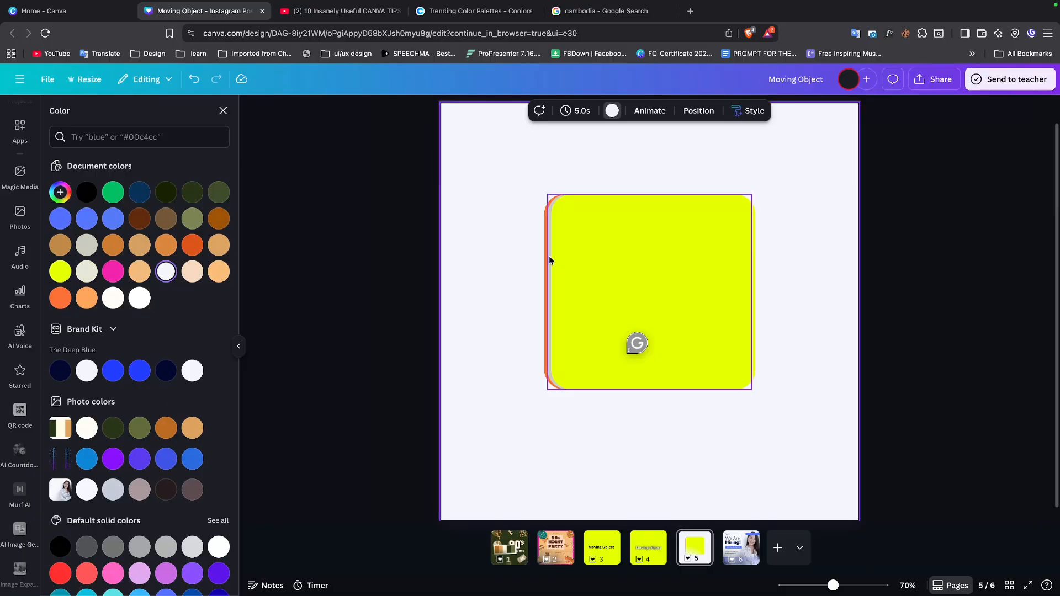
- Use the page's layer list to select the grey and orange squares in turn, and open the orange square's fill color
{"action": "left_click", "coordinate": [666, 230]}
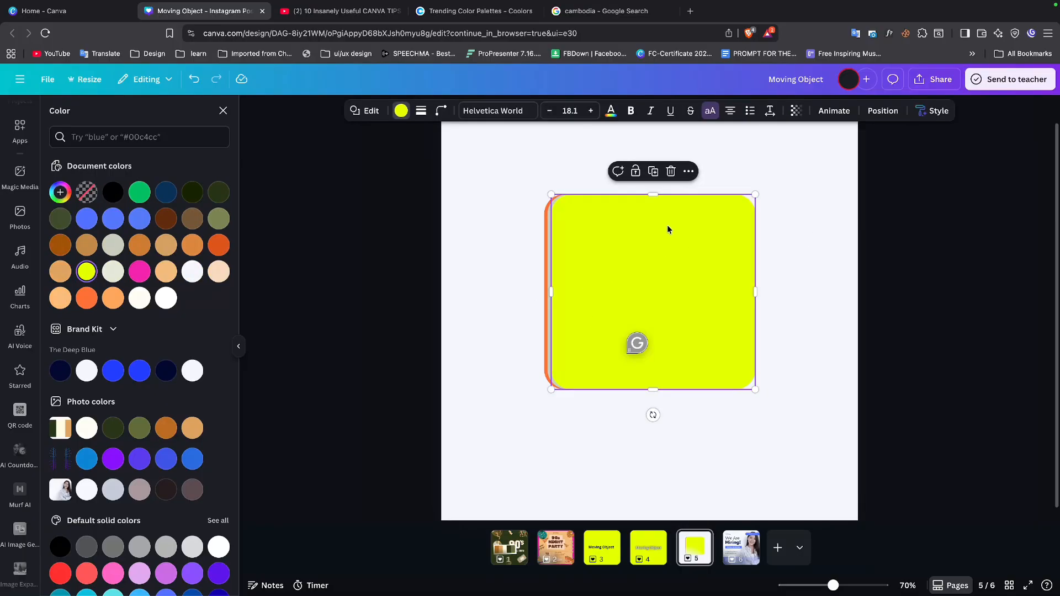
{"action": "left_click", "coordinate": [883, 111]}
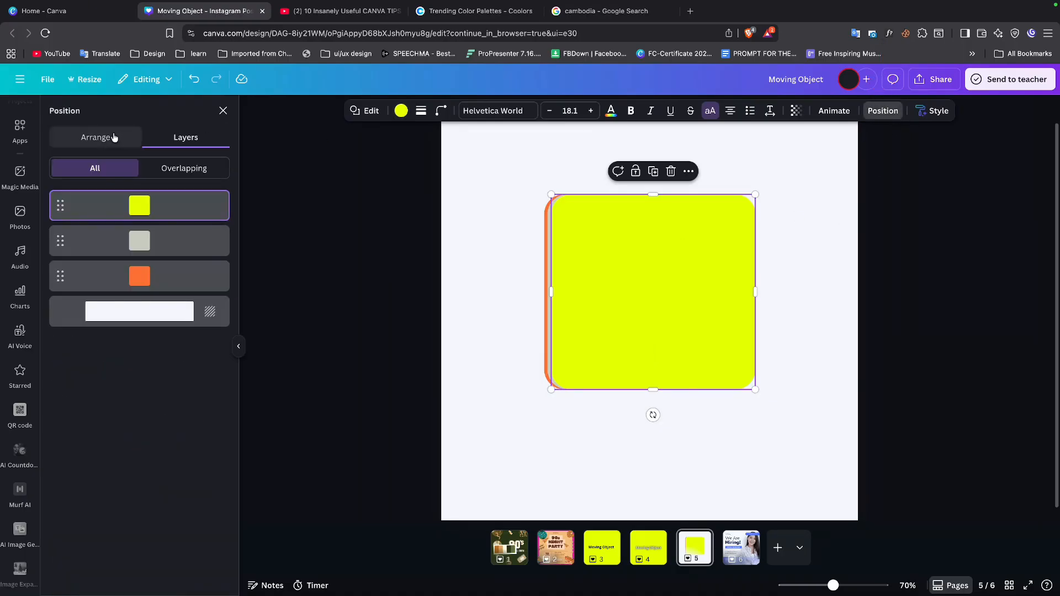
{"action": "left_click", "coordinate": [96, 138]}
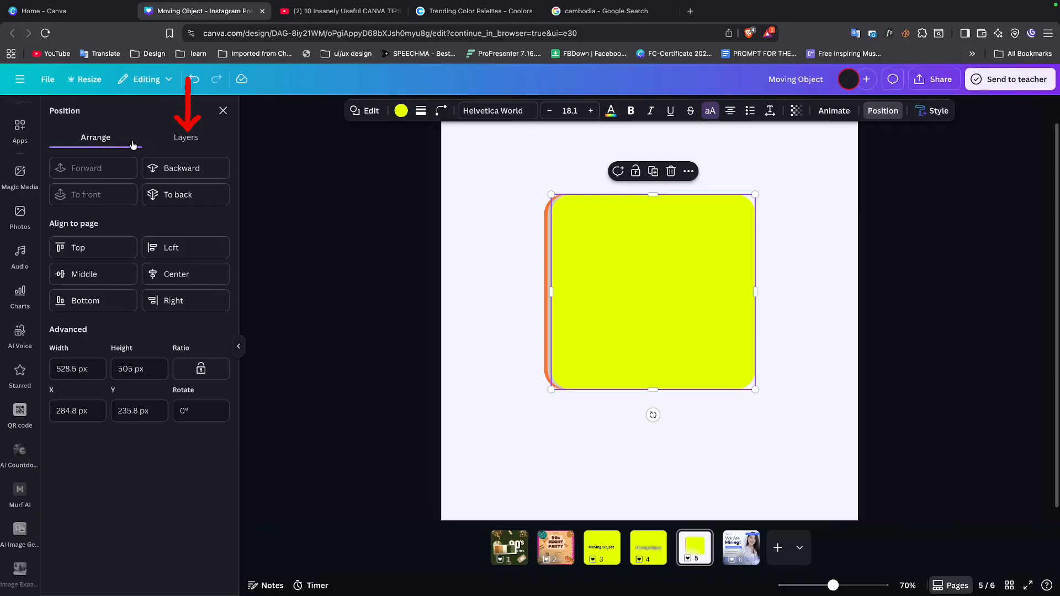
{"action": "left_click", "coordinate": [192, 139]}
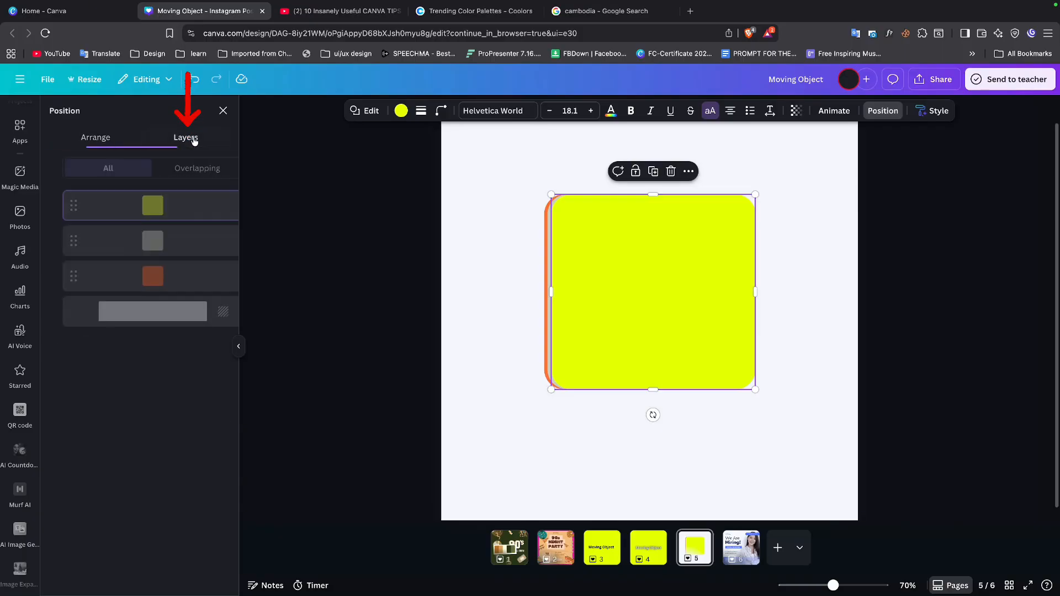
{"action": "left_click", "coordinate": [164, 244]}
{"action": "left_click", "coordinate": [165, 284]}
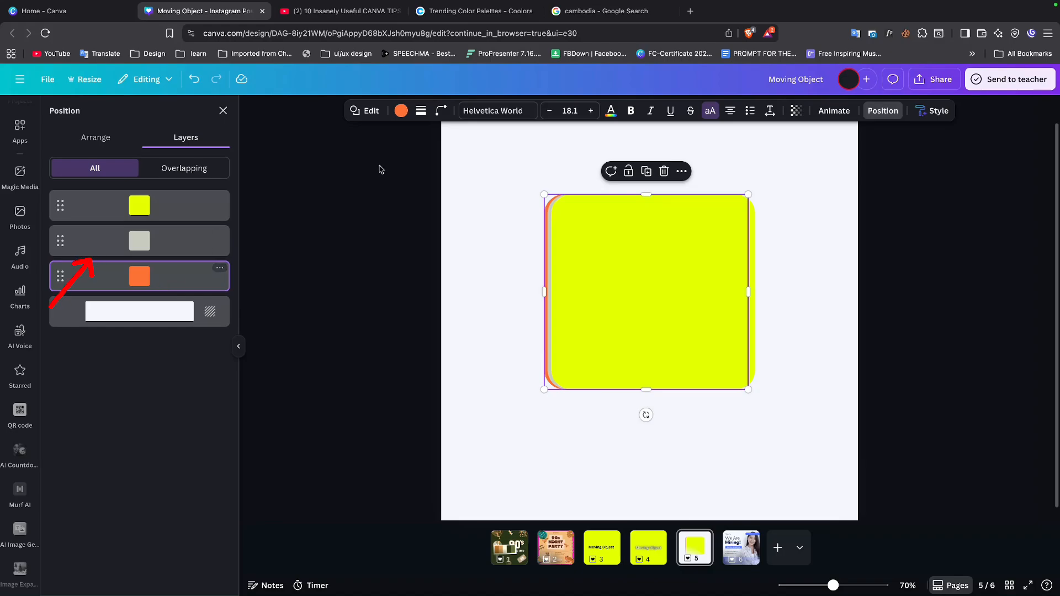
{"action": "left_click", "coordinate": [401, 110]}
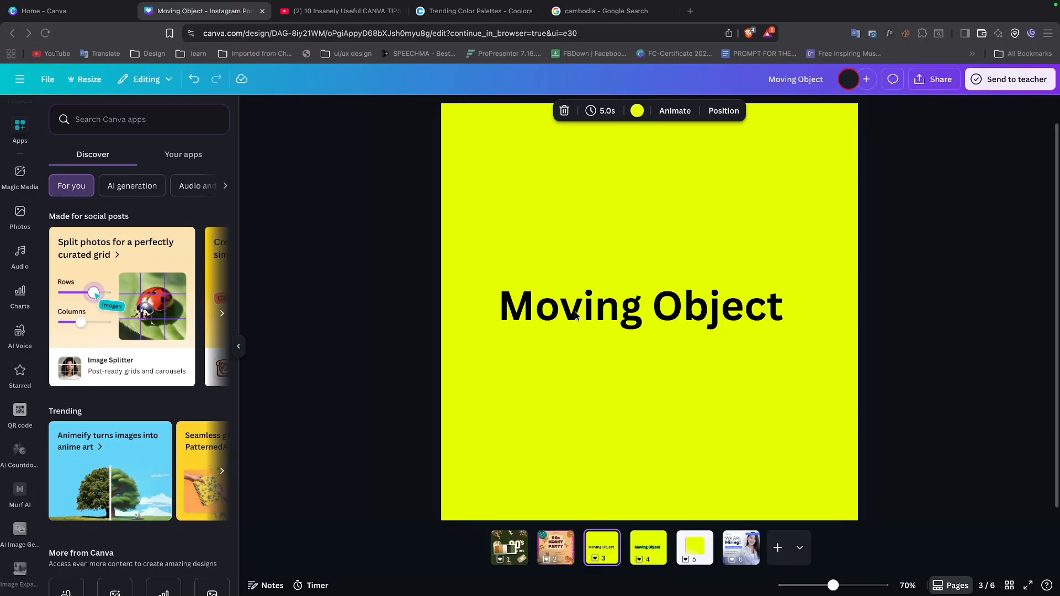
- Move the "Moving Object" text to the center of page 3 and nudge it left and right in small increments
{"action": "left_click_drag", "start_coordinate": [577, 315], "coordinate": [608, 316]}
{"action": "key", "text": "Left"}
{"action": "key", "text": "Left"}
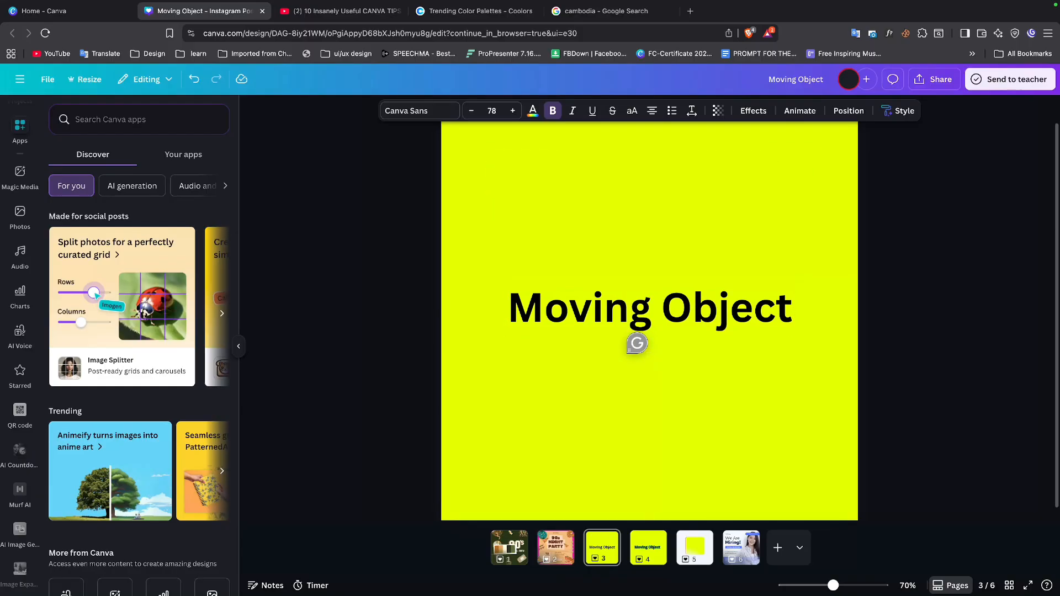
{"action": "key", "text": "Right"}
{"action": "key", "text": "Right"}
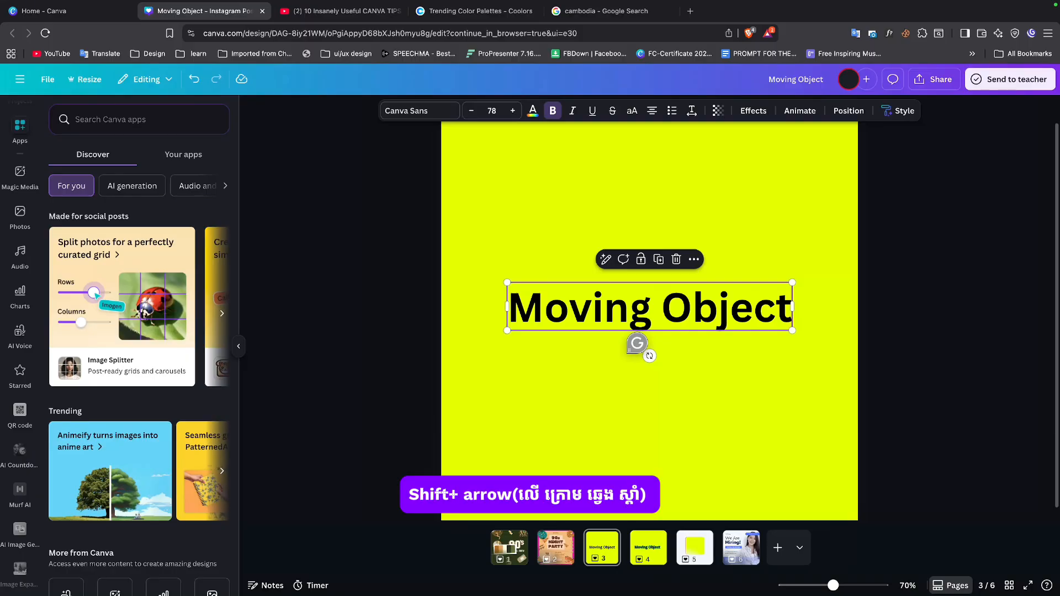
- Shift the "Moving Object" text up a little and then well down the page in large increments
{"action": "key", "text": "shift+Up"}
{"action": "key", "text": "shift+Up"}
{"action": "key", "text": "shift+Up"}
{"action": "key", "text": "shift+Up"}
{"action": "key", "text": "shift+Down"}
{"action": "key", "text": "shift+Down"}
{"action": "key", "text": "shift+Down"}
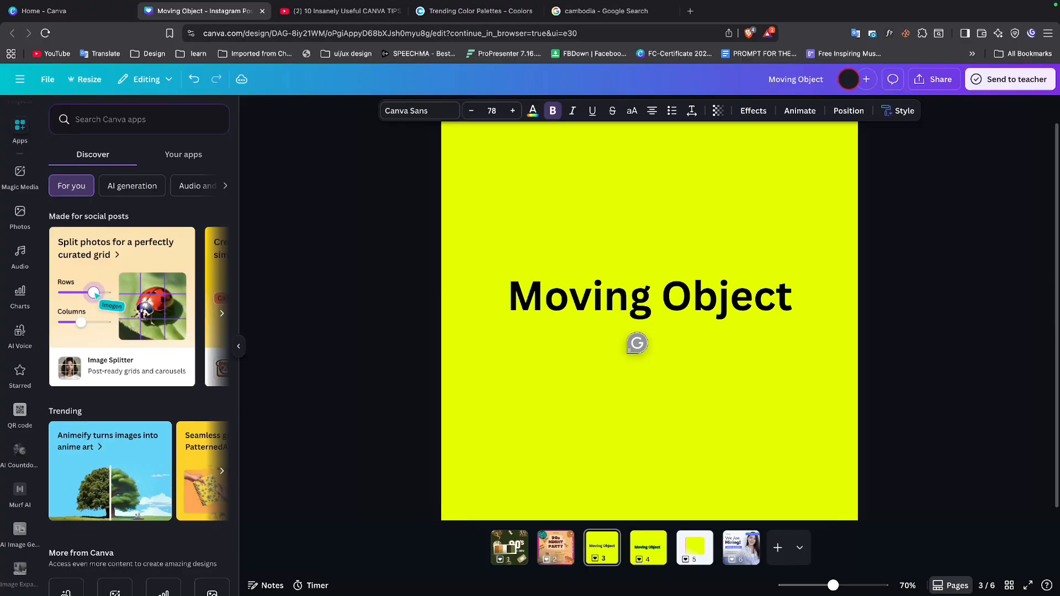
{"action": "key", "text": "shift+Down"}
{"action": "key", "text": "shift+Down"}
{"action": "key", "text": "shift+Down"}
{"action": "key", "text": "shift+Down"}
{"action": "key", "text": "shift+Down"}
{"action": "key", "text": "shift+Down"}
{"action": "key", "text": "shift+Down"}
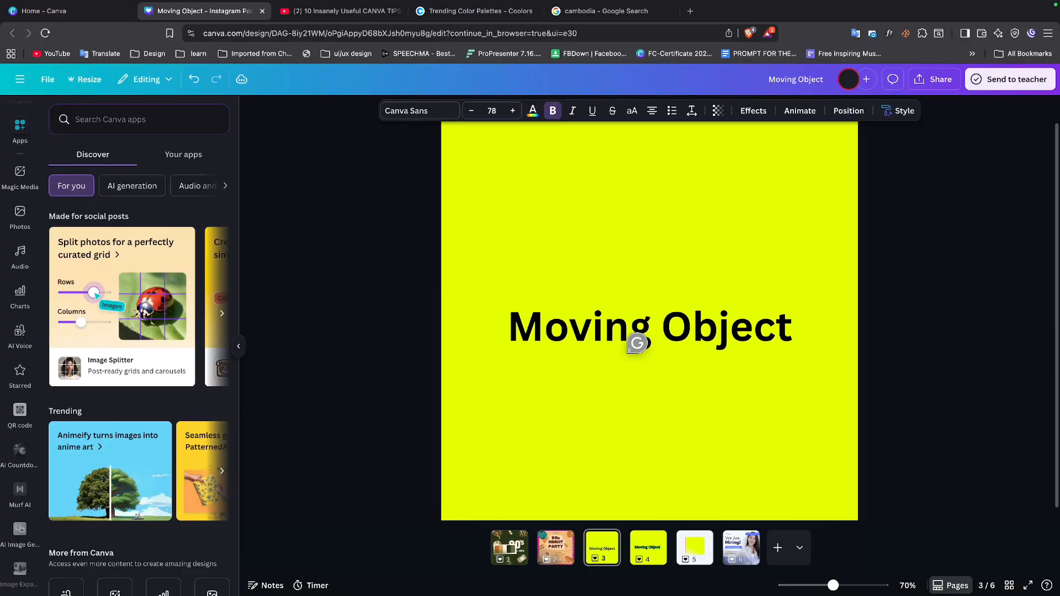
{"action": "key", "text": "shift+Down"}
{"action": "key", "text": "shift+Down"}
{"action": "key", "text": "shift+Down"}
{"action": "key", "text": "shift+Down"}
{"action": "key", "text": "shift+Down"}
{"action": "key", "text": "shift+Down"}
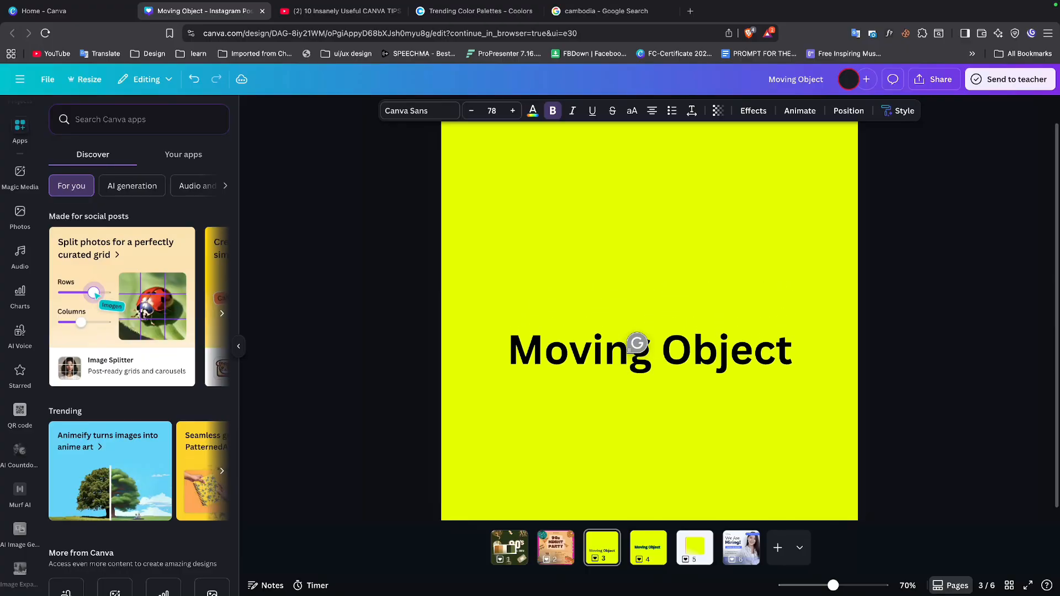
{"action": "key", "text": "shift+Down"}
{"action": "key", "text": "shift+Down"}
{"action": "key", "text": "shift+Down"}
{"action": "key", "text": "shift+Down"}
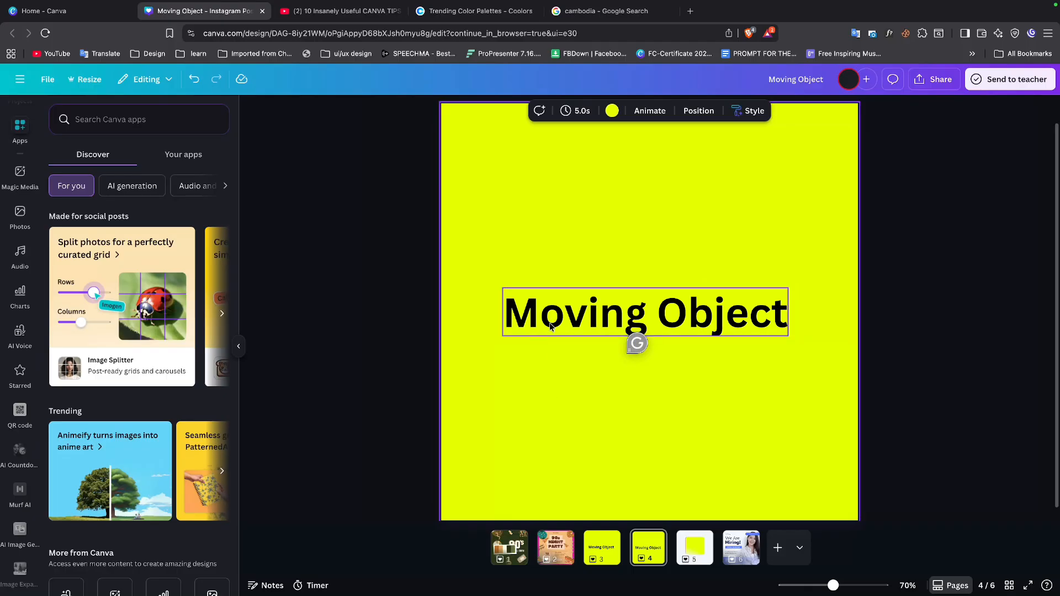
- Move the page 4 text slightly up and left, and give it an Outline effect with a thickness of 133
{"action": "mouse_move", "coordinate": [552, 328]}
{"action": "left_mouse_down"}
{"action": "mouse_move", "coordinate": [613, 298]}
{"action": "mouse_move", "coordinate": [537, 329]}
{"action": "mouse_move", "coordinate": [543, 321]}
{"action": "left_mouse_up"}
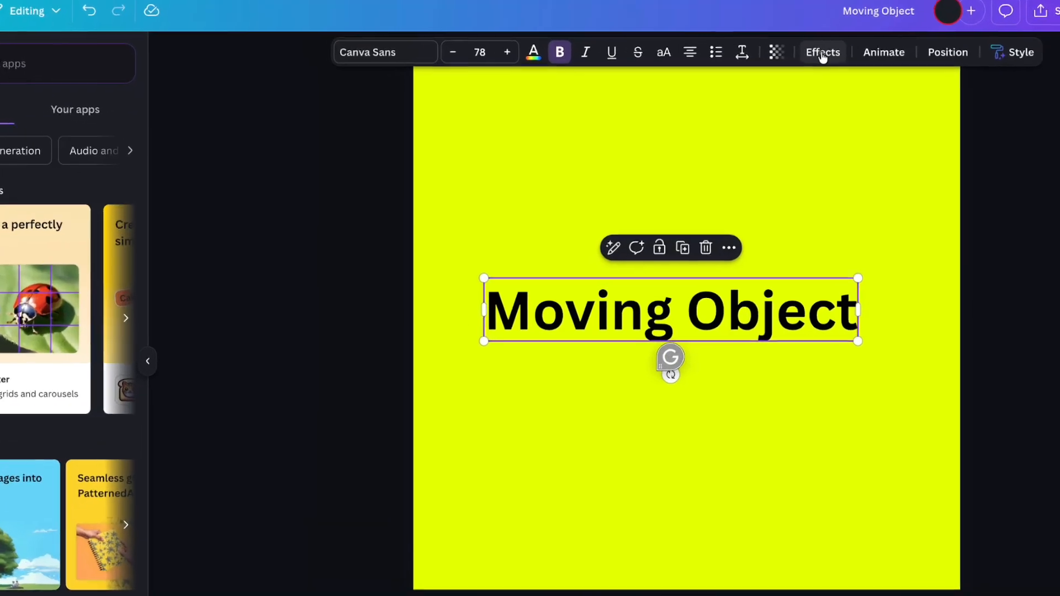
{"action": "left_click", "coordinate": [753, 111]}
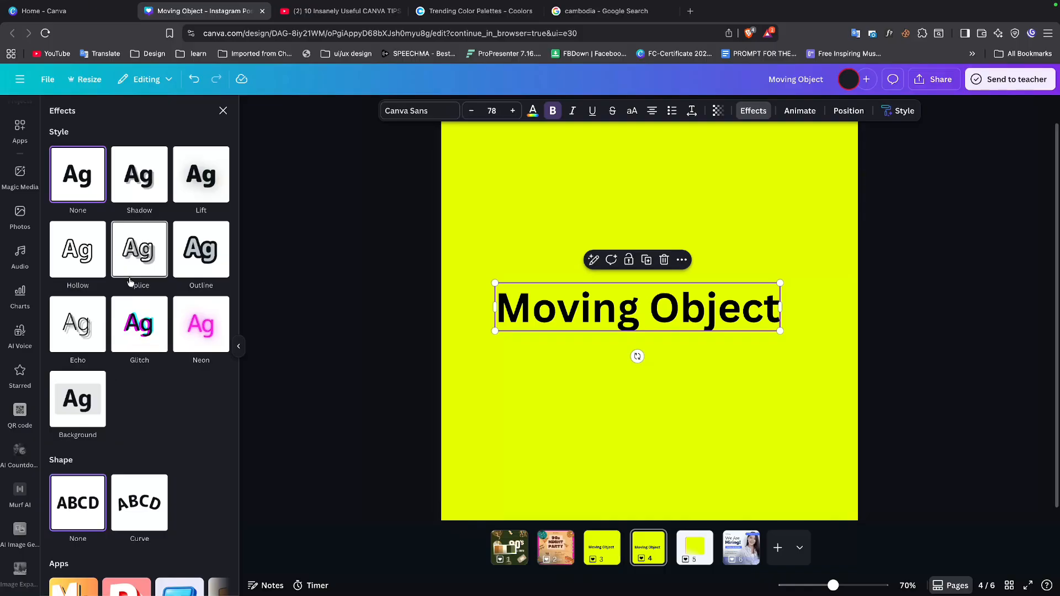
{"action": "left_click", "coordinate": [189, 243]}
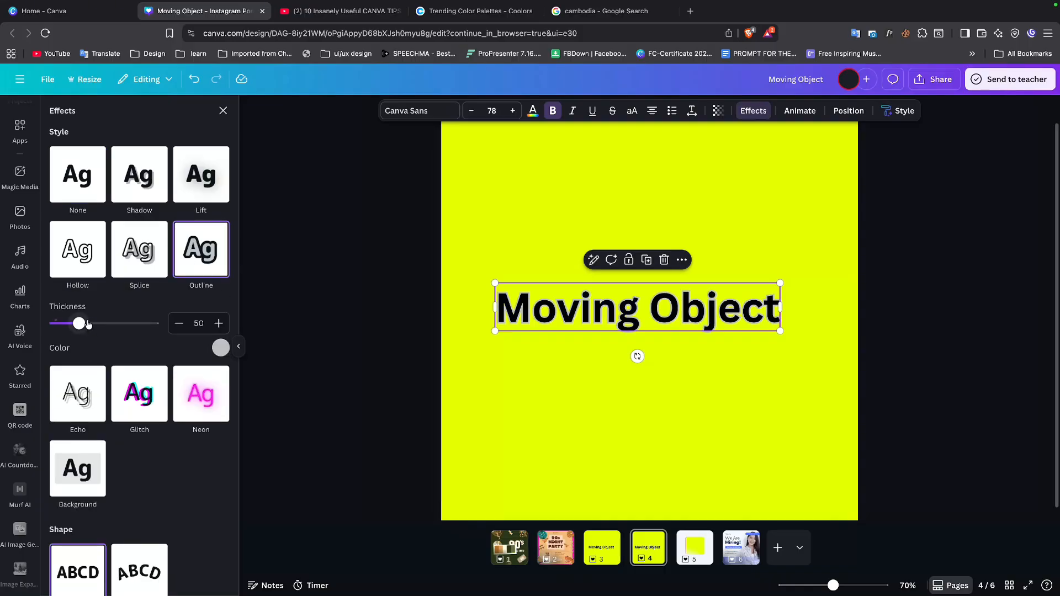
{"action": "left_click_drag", "start_coordinate": [80, 324], "coordinate": [120, 325]}
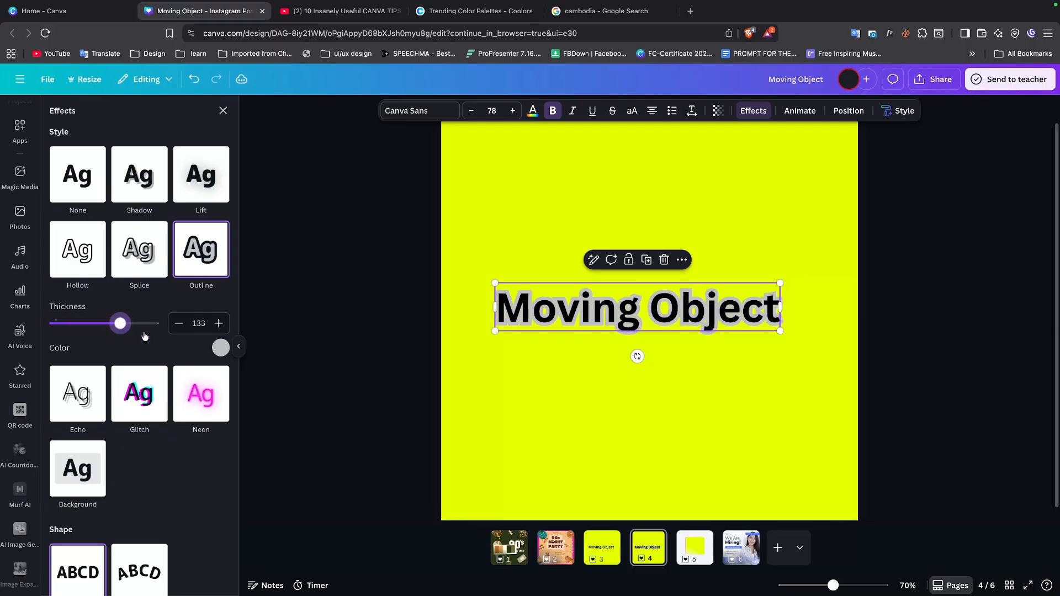
- Color the text outline white, then replace it with a custom green shade
{"action": "left_click", "coordinate": [221, 349]}
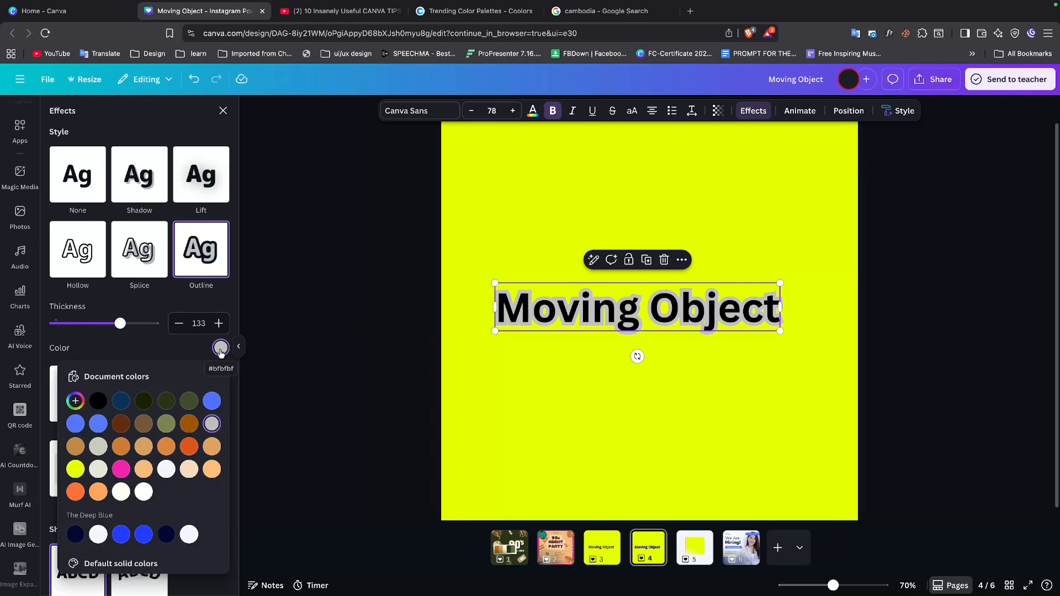
{"action": "left_click", "coordinate": [146, 491]}
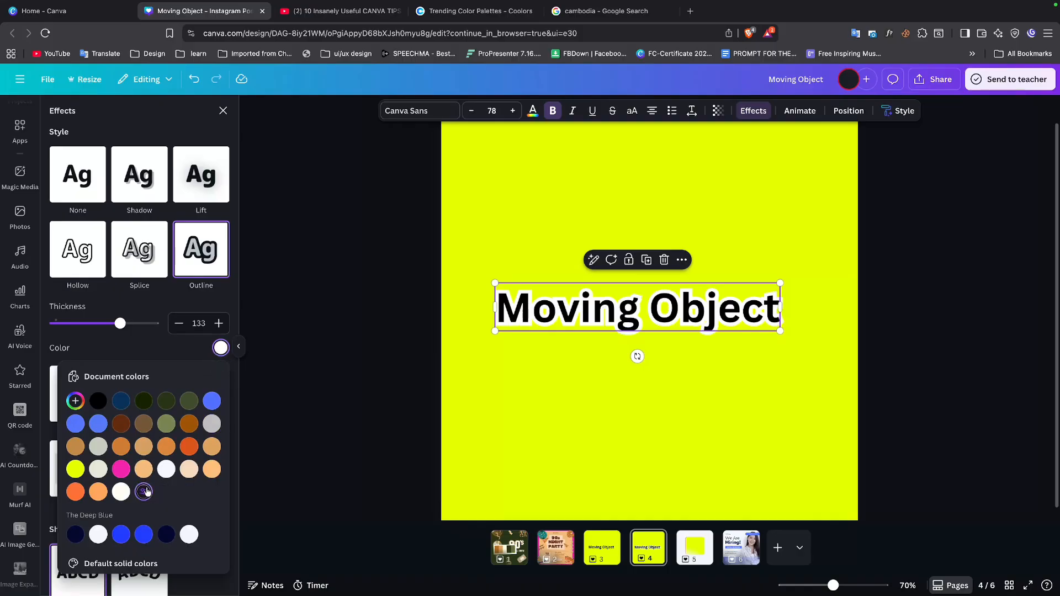
{"action": "left_click", "coordinate": [76, 402]}
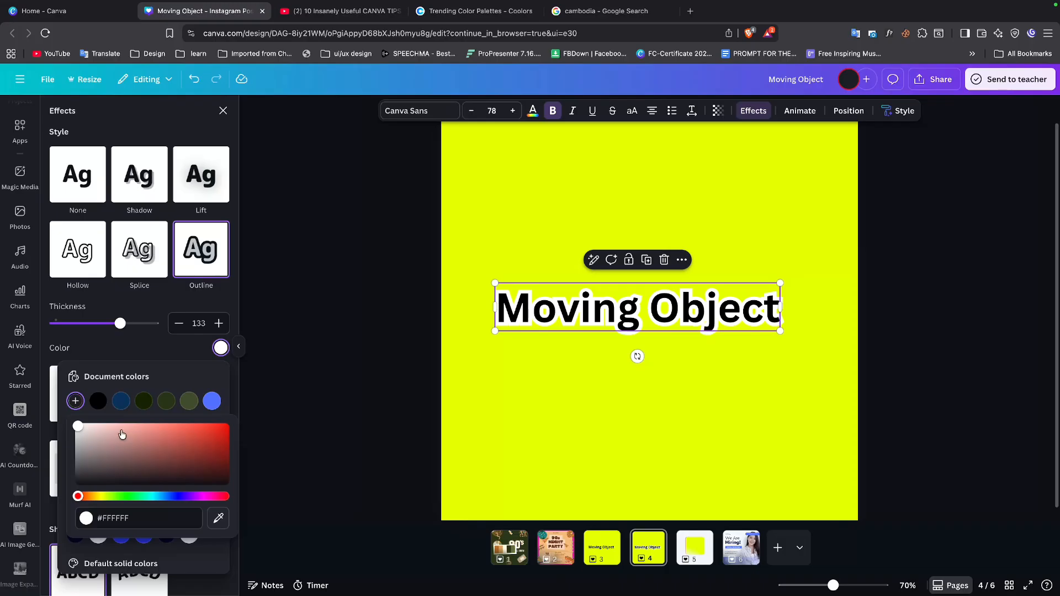
{"action": "left_click_drag", "start_coordinate": [89, 498], "coordinate": [126, 497]}
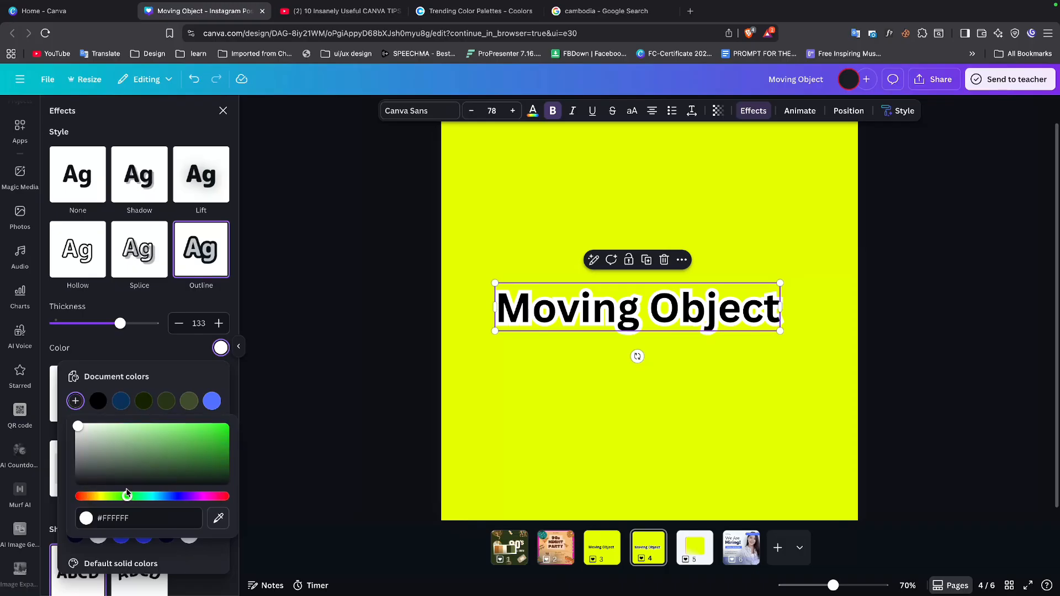
{"action": "left_click", "coordinate": [171, 441]}
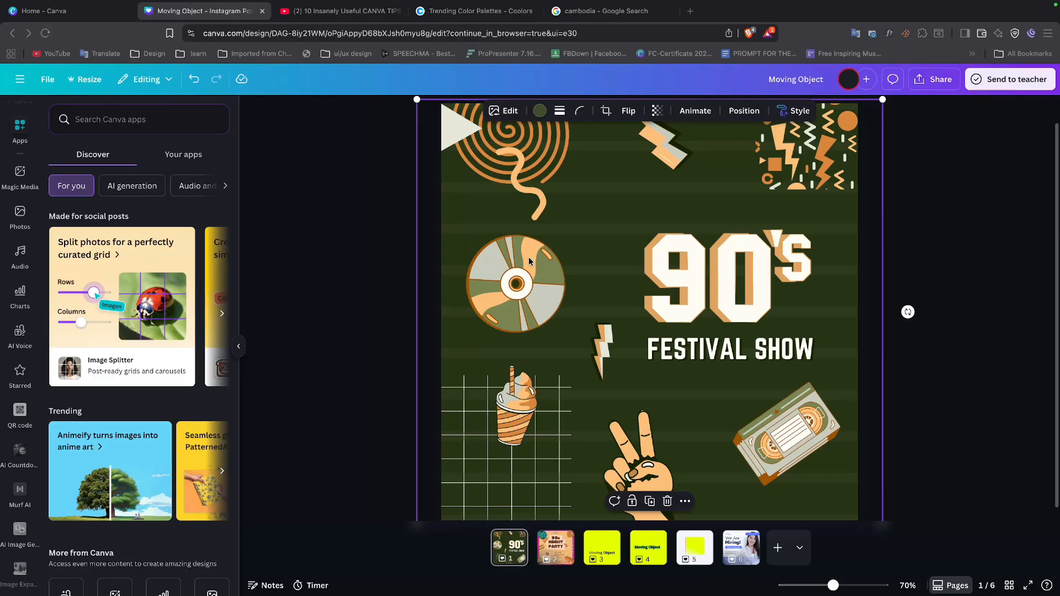
- Duplicate the disc graphic on page 1 and place the copy overlapping the original, to its right and slightly higher
{"action": "left_click", "coordinate": [655, 267]}
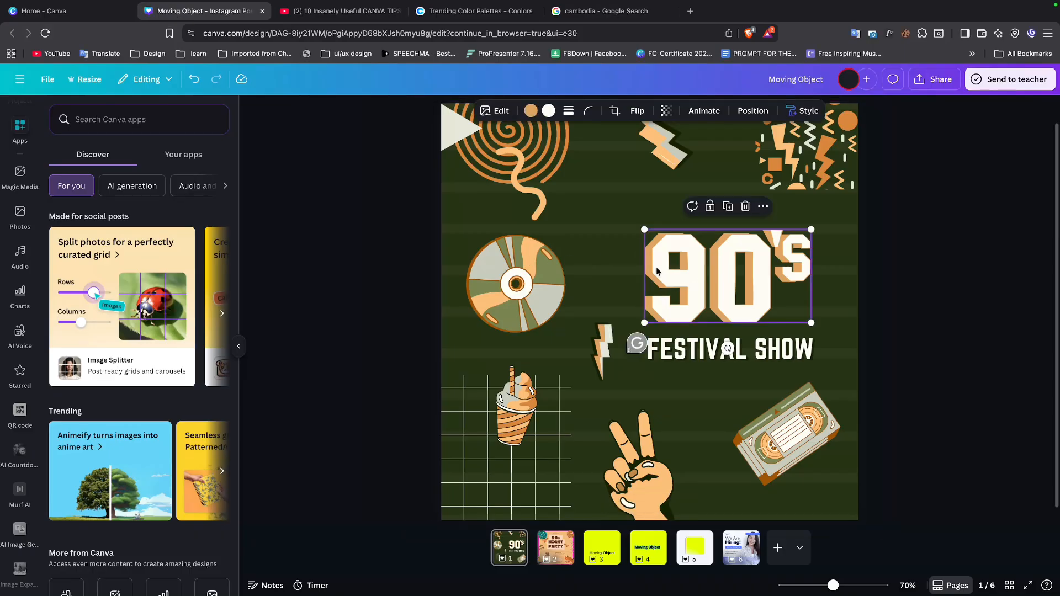
{"action": "left_click", "coordinate": [534, 275]}
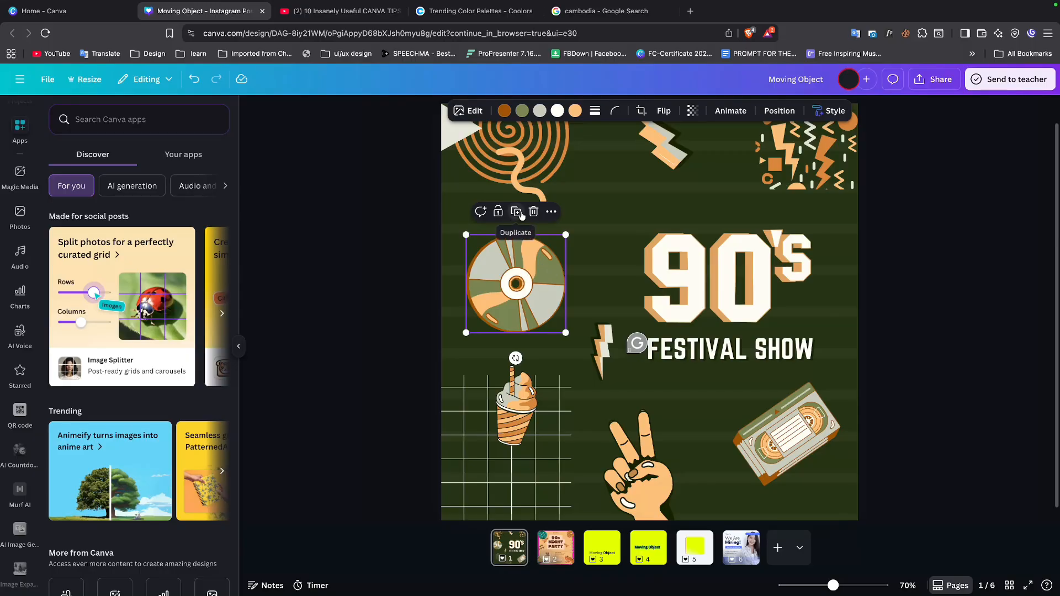
{"action": "left_click", "coordinate": [517, 215]}
{"action": "left_click_drag", "start_coordinate": [527, 262], "coordinate": [575, 253]}
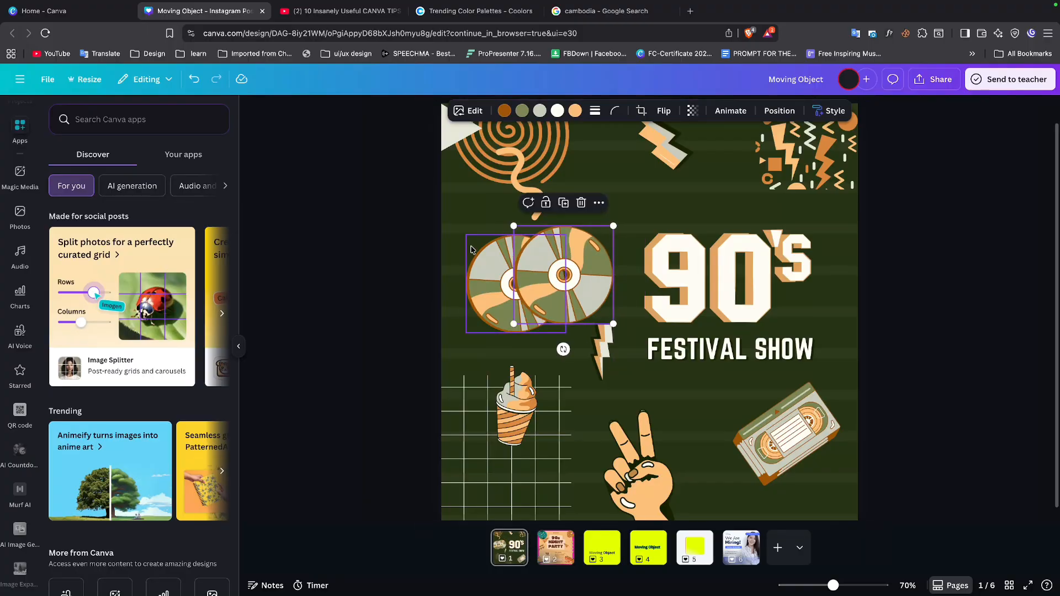
- Add a third disc at the same spacing, lower it slightly, and repeat the duplication four times to extend the row
{"action": "key", "text": "super+d"}
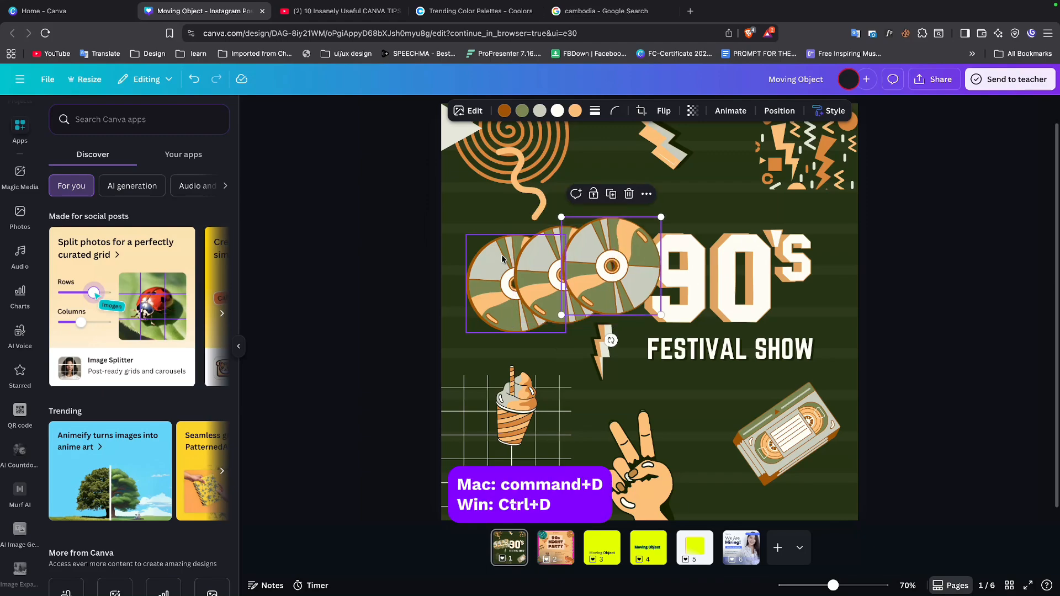
{"action": "left_click_drag", "start_coordinate": [614, 272], "coordinate": [612, 284]}
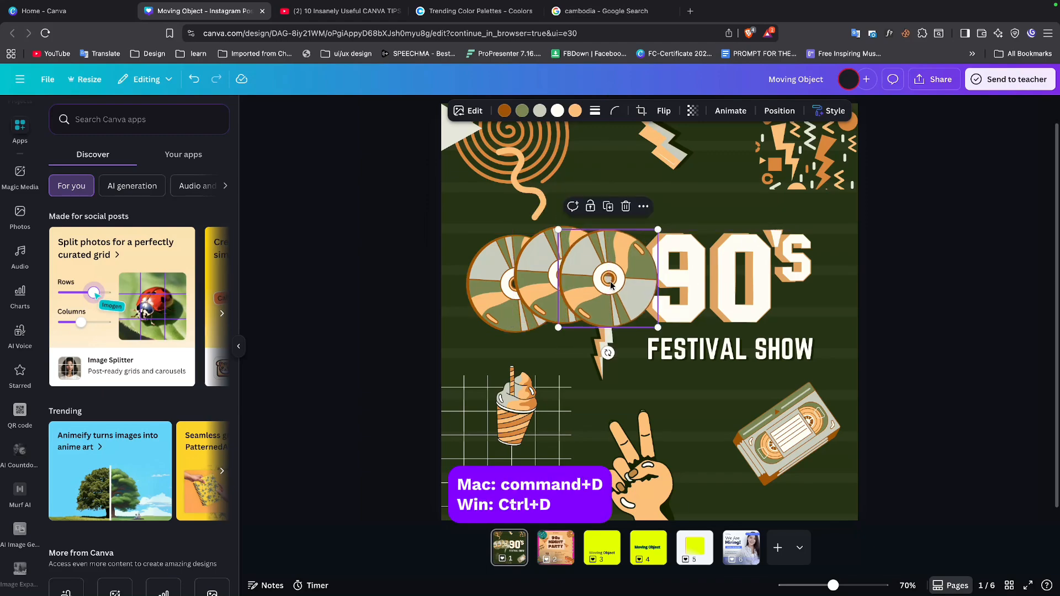
{"action": "key", "text": "super+d"}
{"action": "key", "text": "super+d"}
{"action": "key", "text": "super+d"}
{"action": "key", "text": "super+d"}
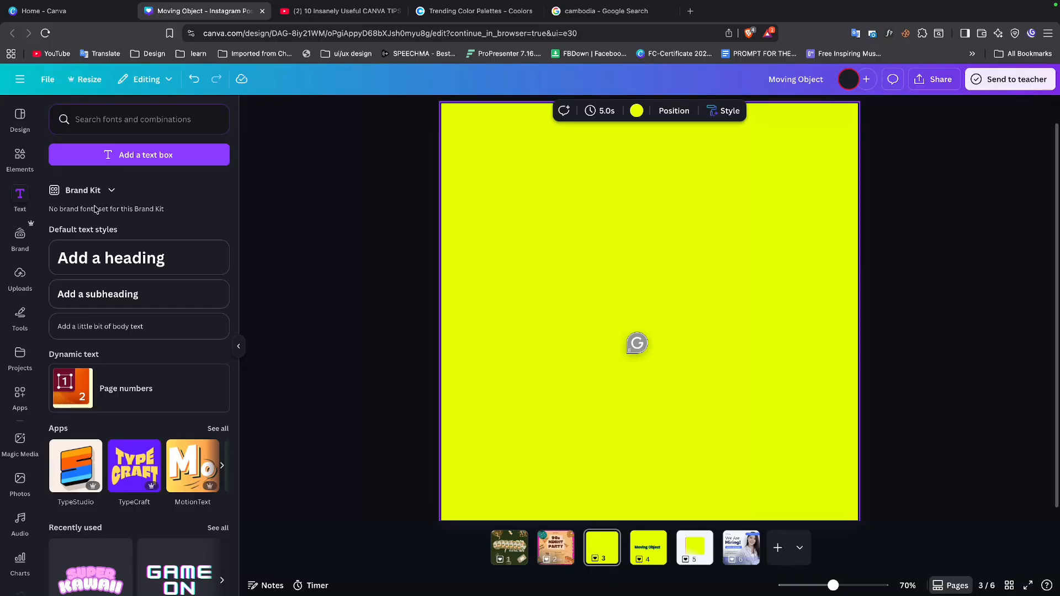
- Add a heading to the blank yellow page 3, change its text to "cgfhgf", and delete the heading again
{"action": "left_click", "coordinate": [22, 200]}
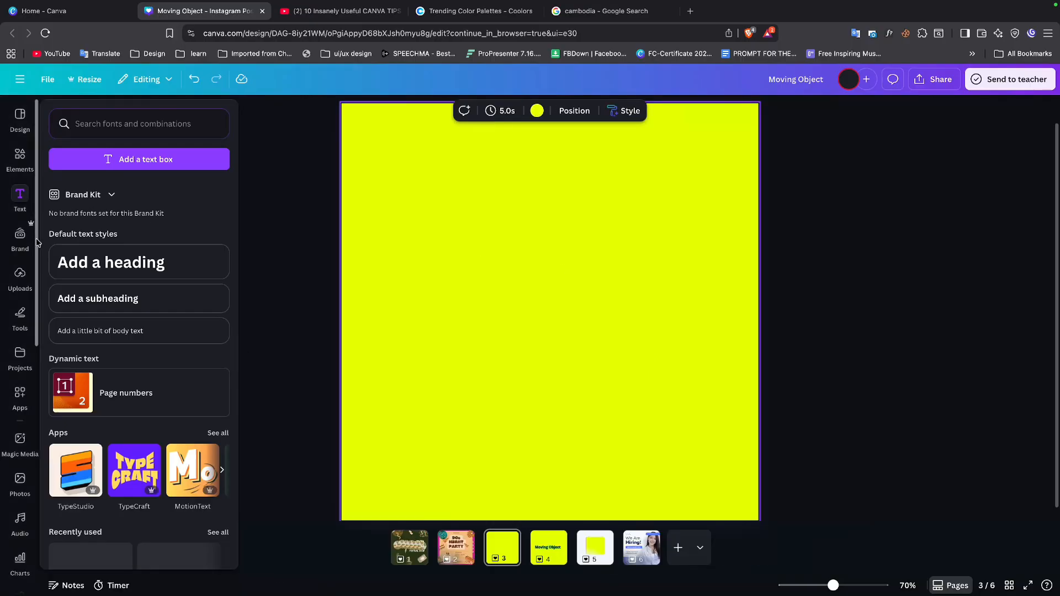
{"action": "left_click", "coordinate": [16, 196]}
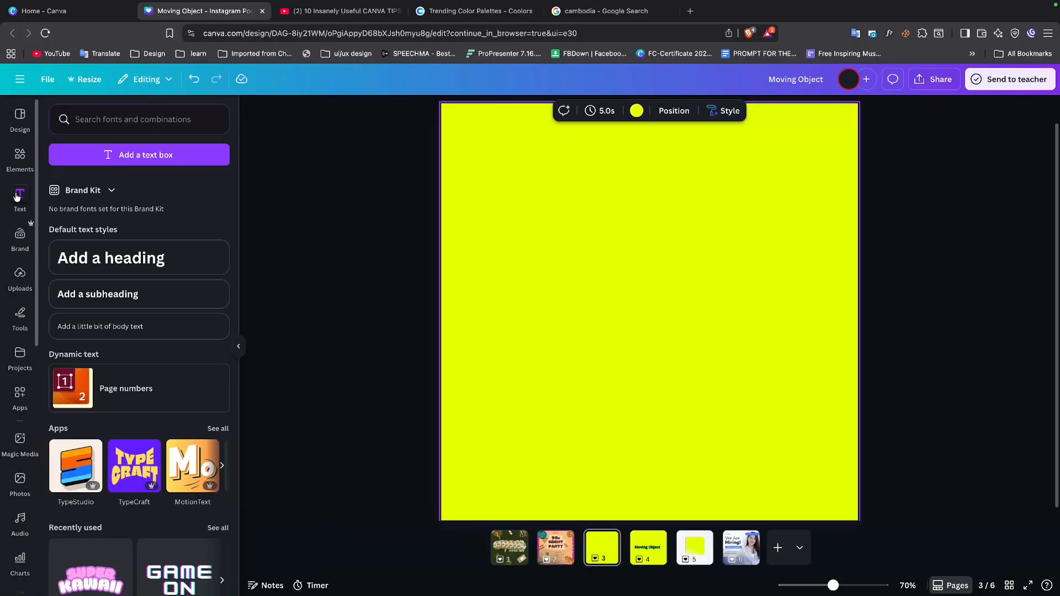
{"action": "left_click", "coordinate": [110, 266]}
{"action": "left_click", "coordinate": [558, 369]}
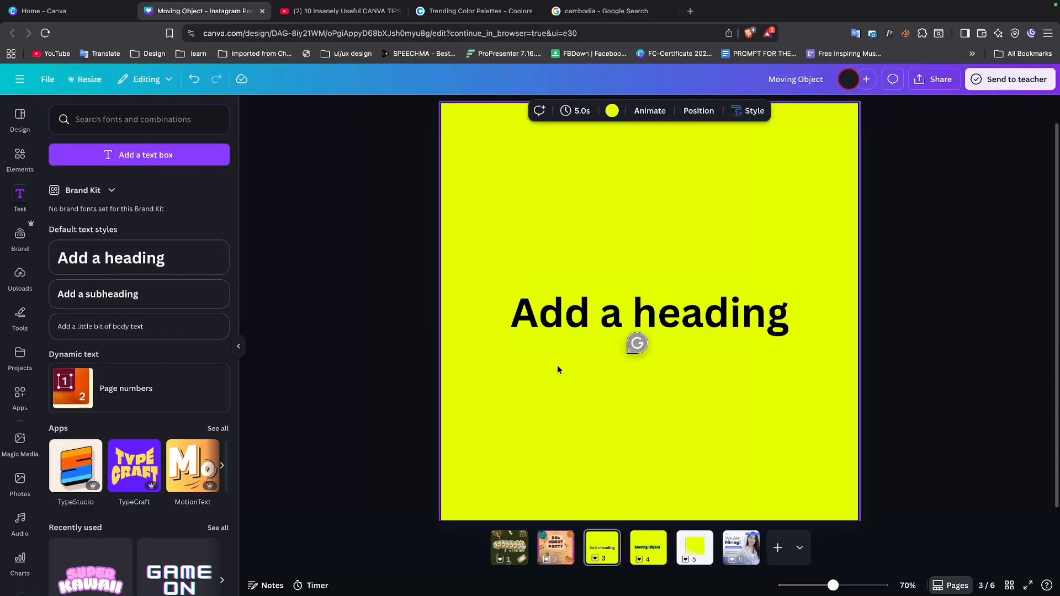
{"action": "left_click", "coordinate": [564, 325]}
{"action": "double_click", "coordinate": [564, 326]}
{"action": "type", "text": "cgfhgf"}
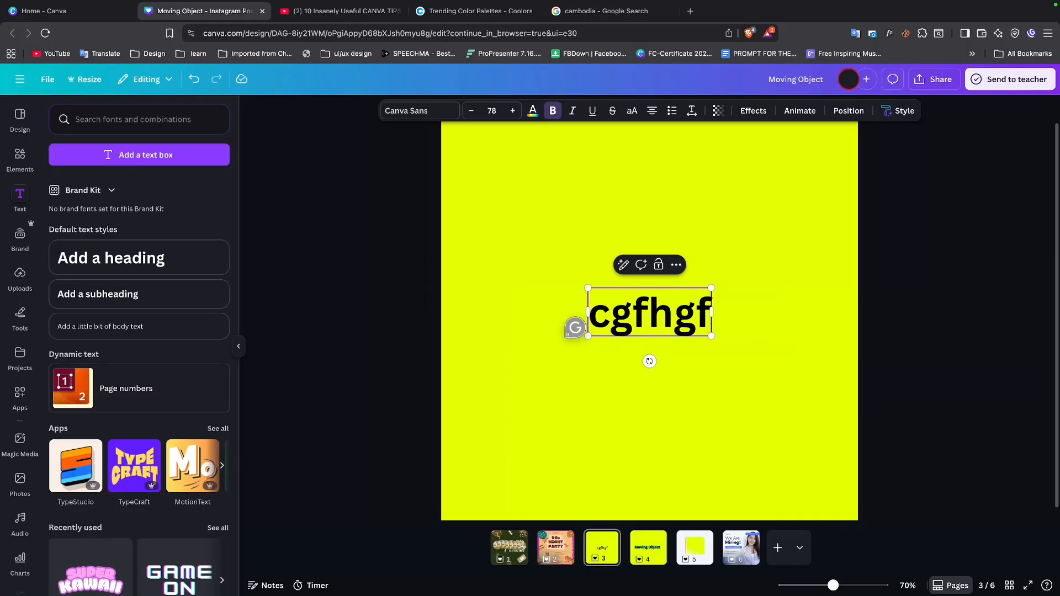
{"action": "left_click", "coordinate": [551, 382]}
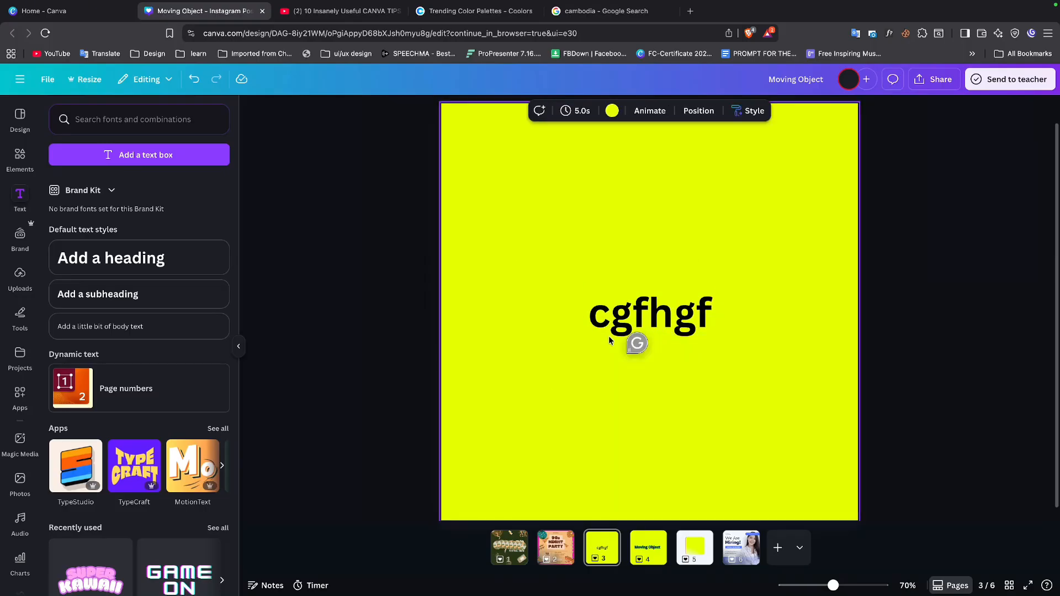
{"action": "left_click", "coordinate": [617, 324]}
{"action": "key", "text": "Delete"}
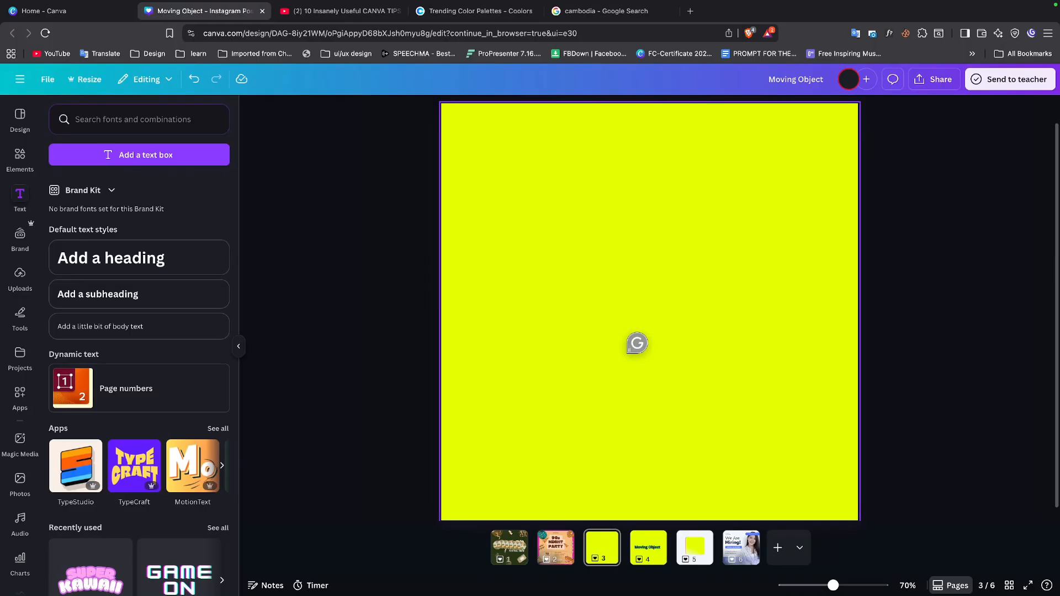
- Add a new paragraph text box to page 3 and replace its placeholder with "mvhgvgfhjh"
{"action": "key", "text": "t"}
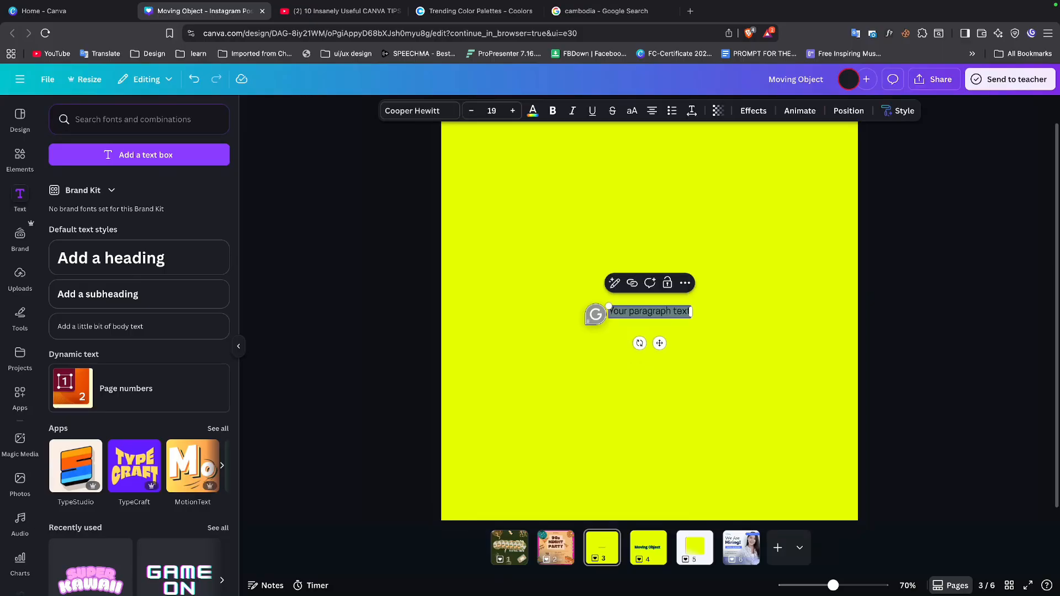
{"action": "left_click", "coordinate": [660, 319]}
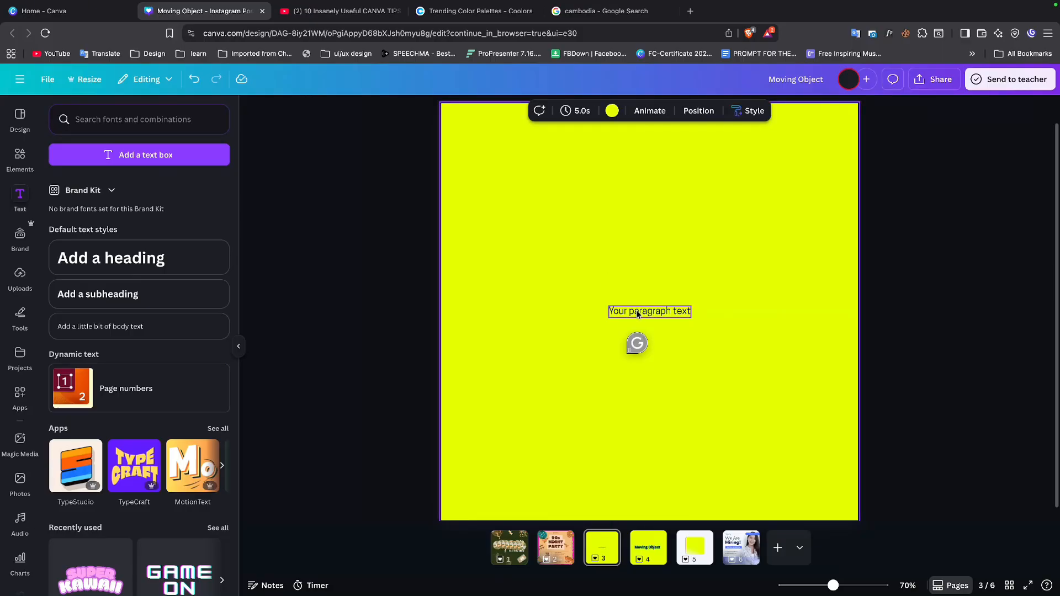
{"action": "double_click", "coordinate": [637, 313]}
{"action": "type", "text": "mvhgvgfh"}
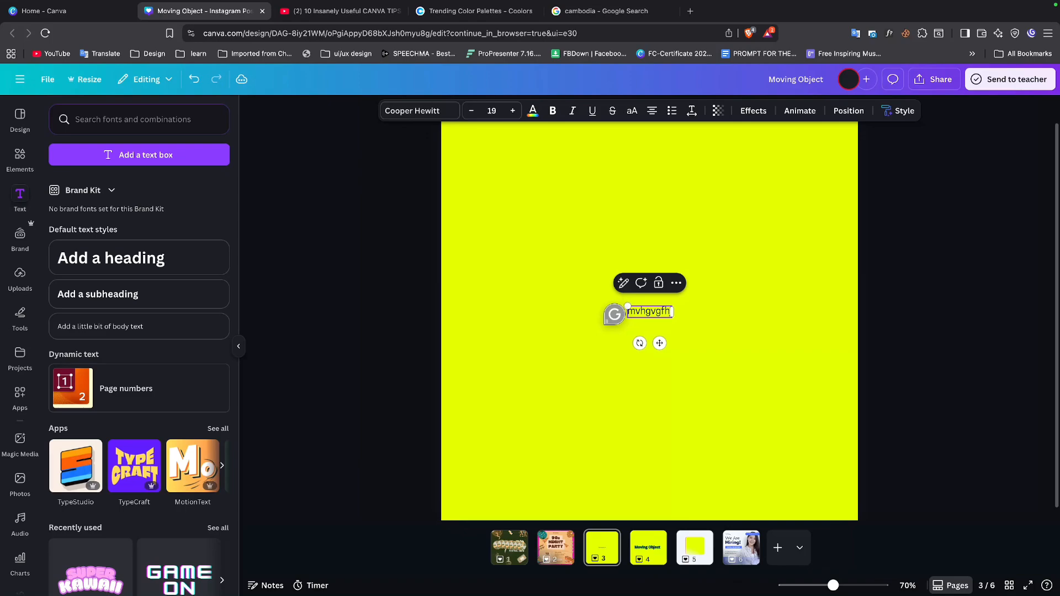
{"action": "type", "text": "jf"}
{"action": "key", "text": "Escape"}
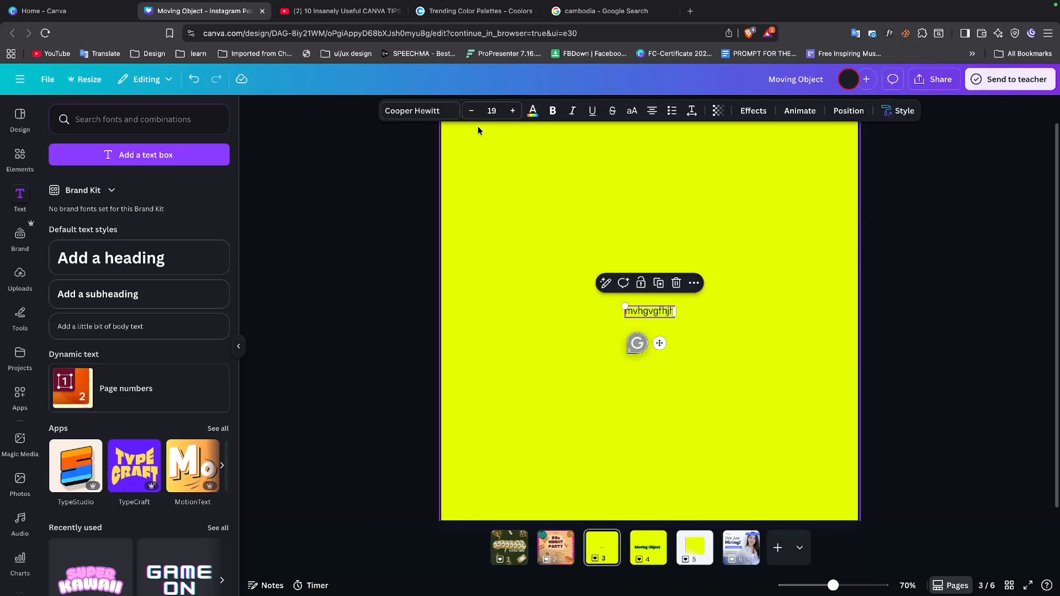
- Set the font size of the "mvhgvgfhjh" text to 25 and deselect it
{"action": "left_click", "coordinate": [433, 111]}
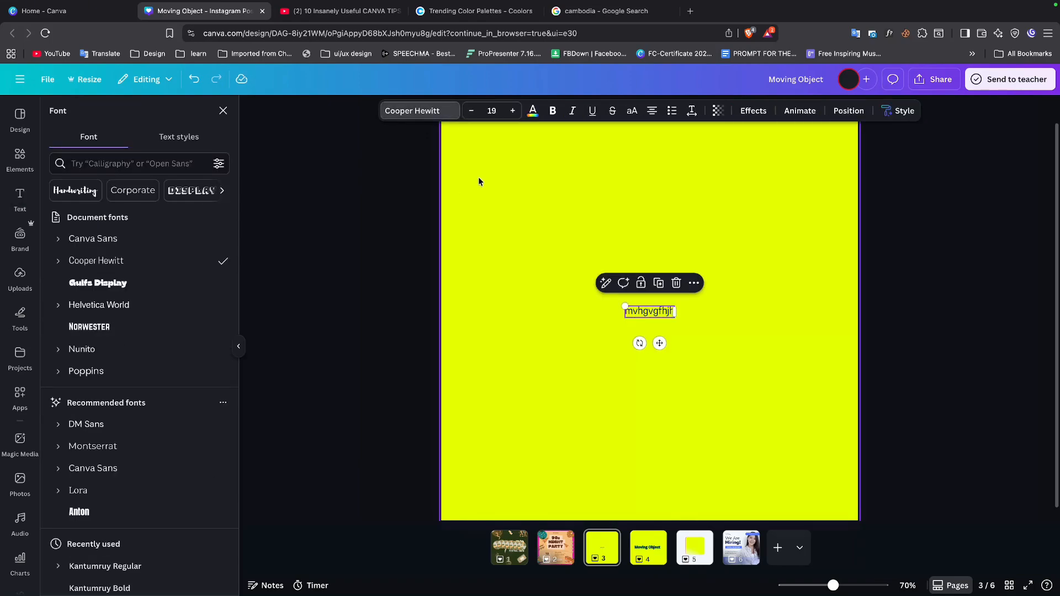
{"action": "left_click", "coordinate": [513, 110]}
{"action": "left_click", "coordinate": [513, 111]}
{"action": "left_click", "coordinate": [512, 111]}
{"action": "left_click", "coordinate": [512, 111]}
{"action": "left_click", "coordinate": [512, 111]}
{"action": "left_click", "coordinate": [512, 111]}
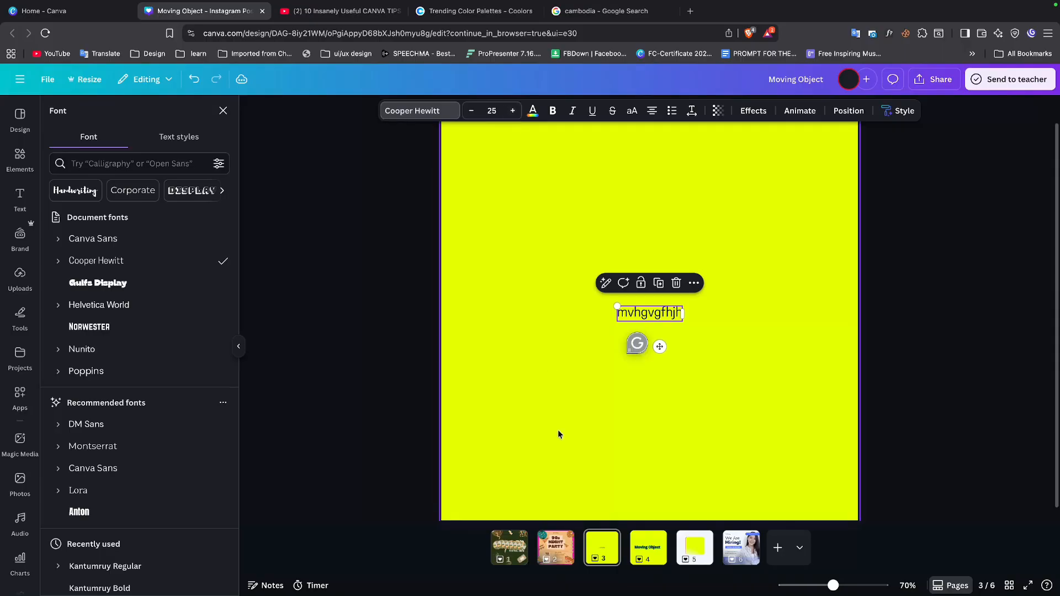
{"action": "left_click", "coordinate": [559, 435]}
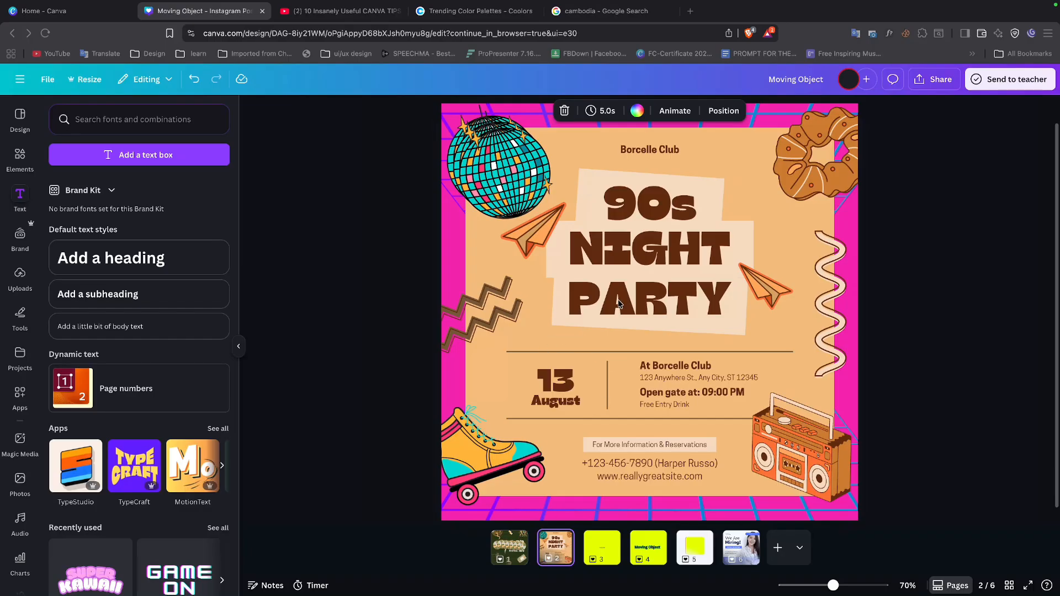
- Duplicate the 90s Night Party page (page 2) twice
{"action": "right_click", "coordinate": [557, 544]}
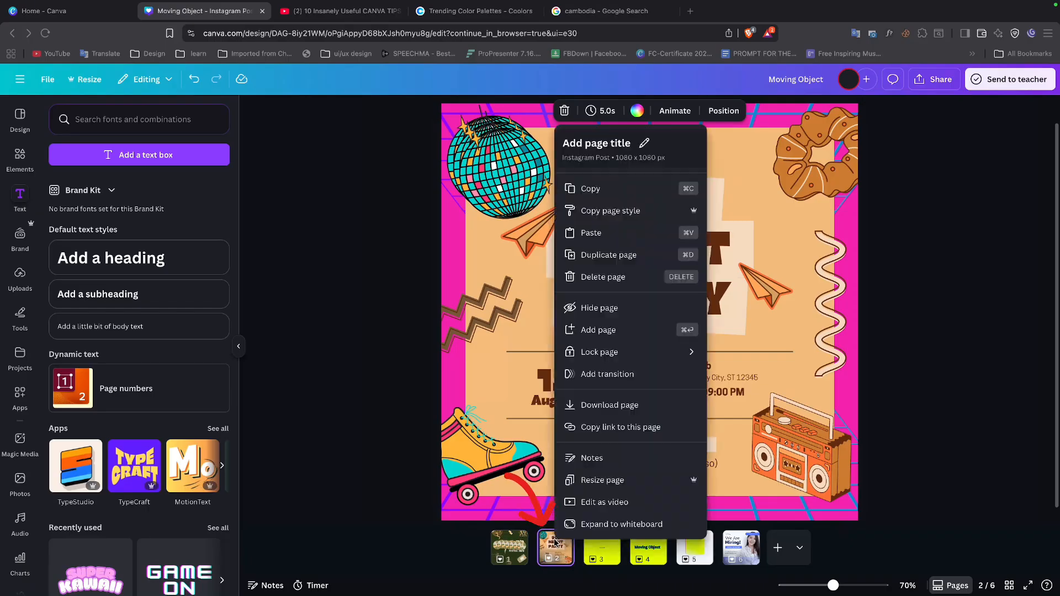
{"action": "left_click", "coordinate": [609, 256]}
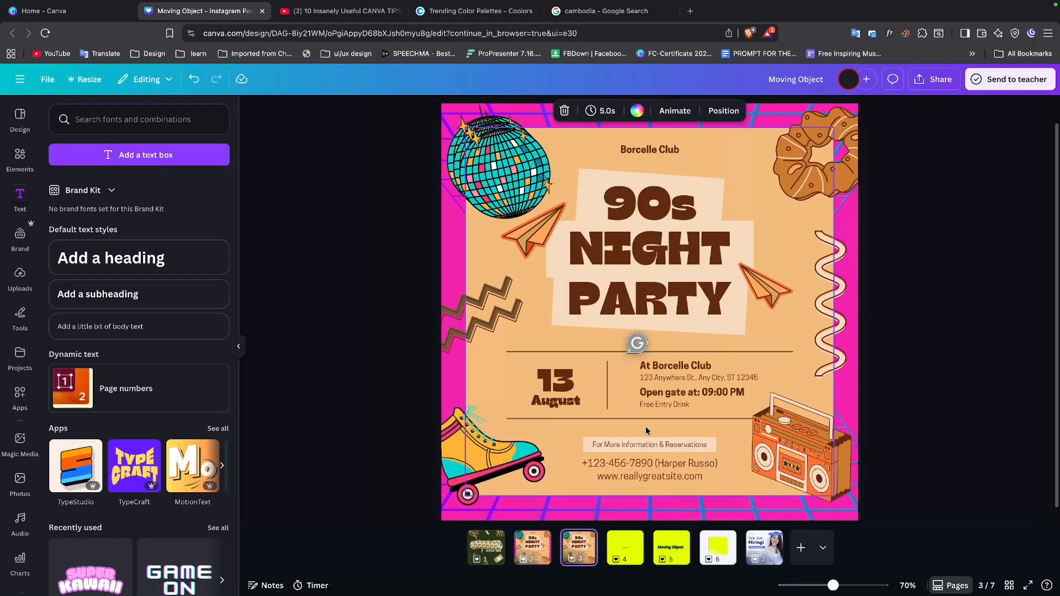
{"action": "left_click", "coordinate": [539, 554]}
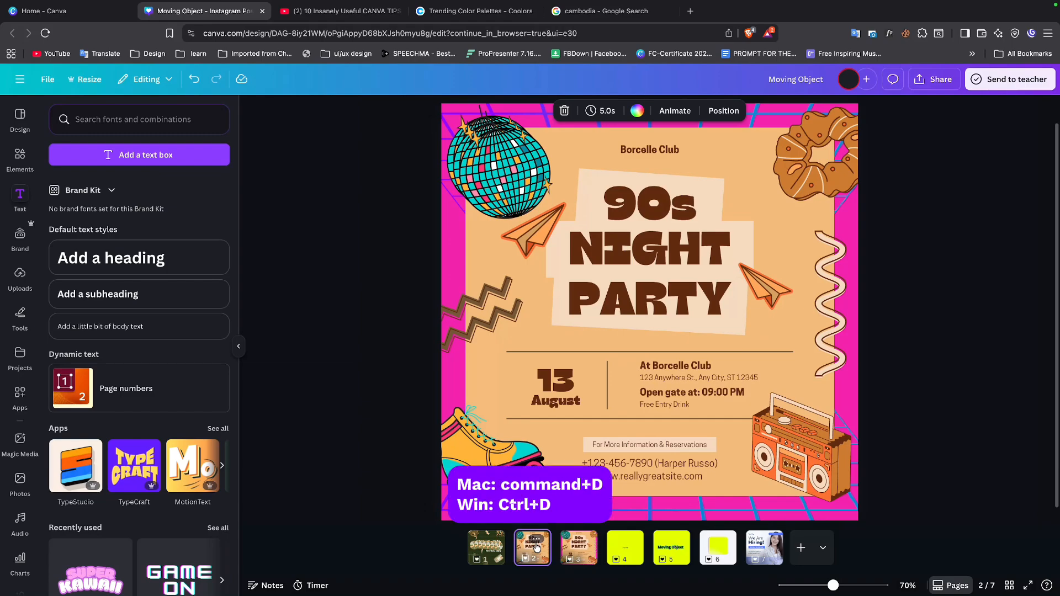
{"action": "key", "text": "super+d"}
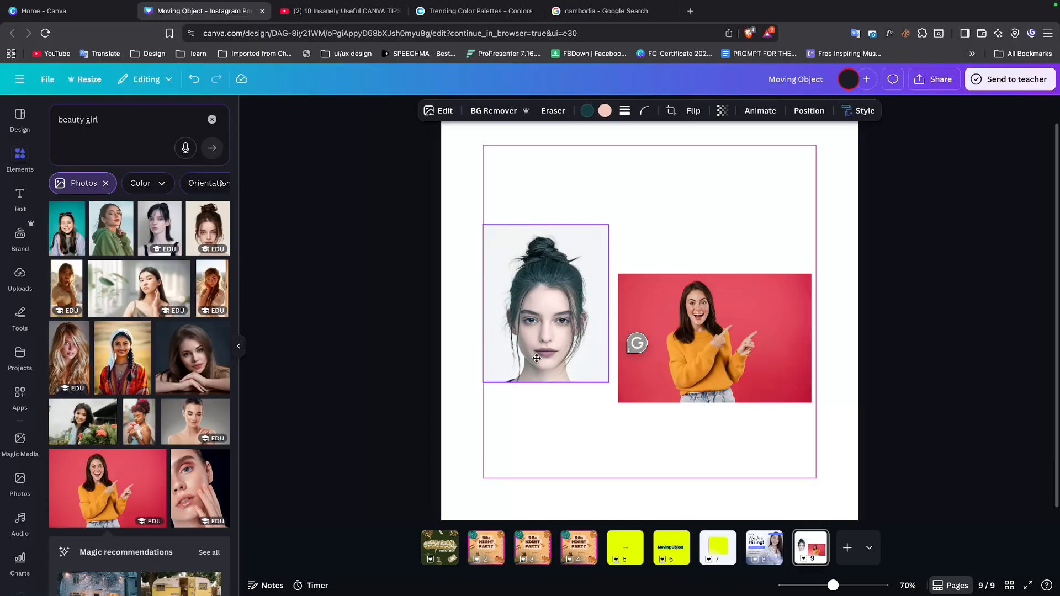
- Move the portrait photo on page 9 down level with the red-background photo, and crop the red photo's right side
{"action": "left_click_drag", "start_coordinate": [530, 340], "coordinate": [527, 390]}
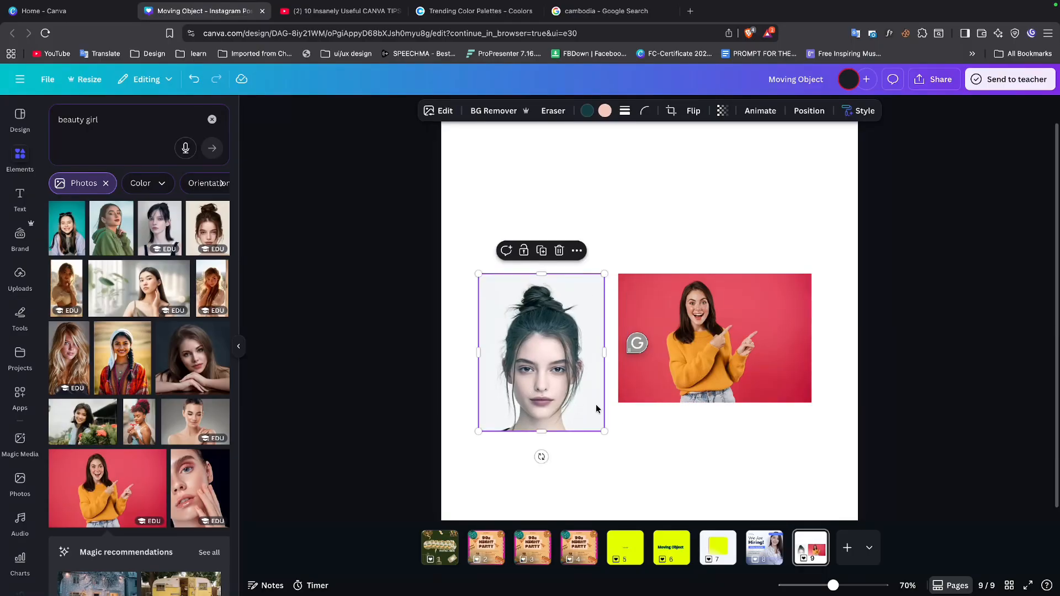
{"action": "left_click", "coordinate": [657, 370]}
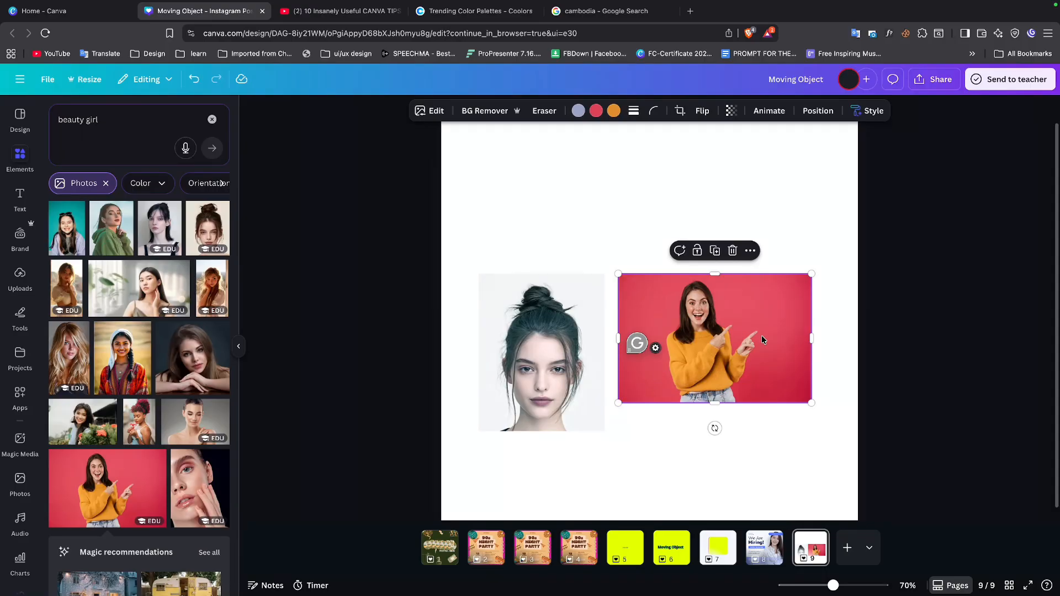
{"action": "left_click_drag", "start_coordinate": [809, 333], "coordinate": [772, 338]}
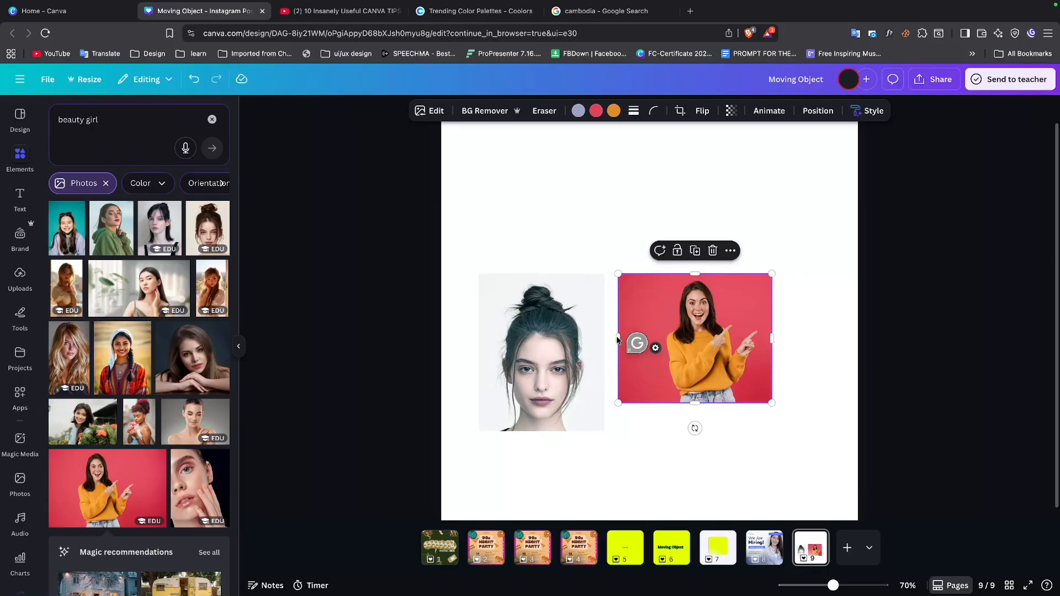
- Shrink the portrait photo slightly and stagger the two photos, with the portrait higher and the red-background photo lower
{"action": "left_click", "coordinate": [580, 419]}
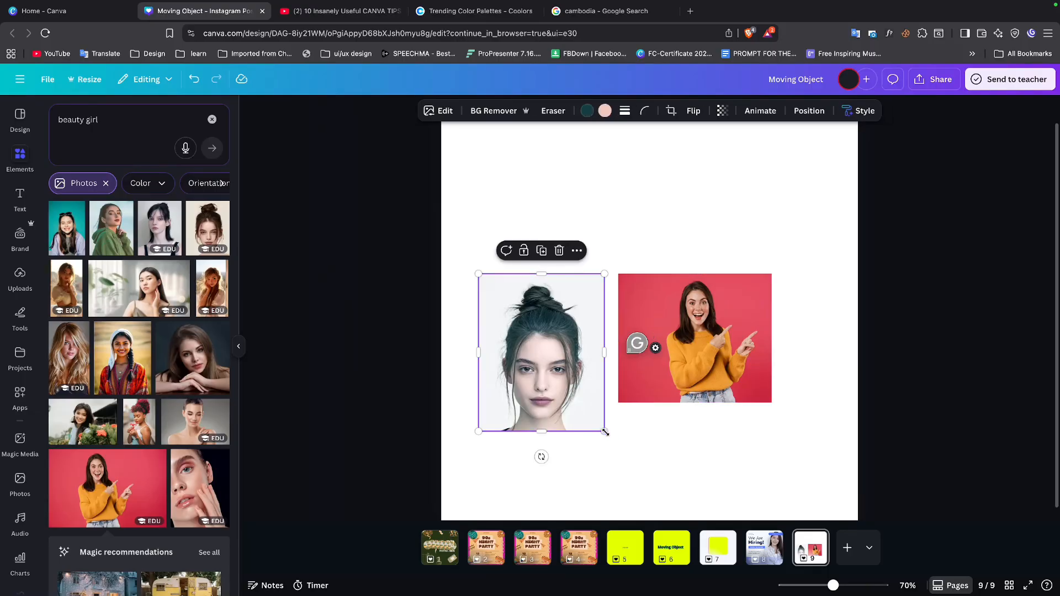
{"action": "mouse_move", "coordinate": [605, 432]}
{"action": "left_mouse_down"}
{"action": "mouse_move", "coordinate": [571, 389]}
{"action": "mouse_move", "coordinate": [595, 419]}
{"action": "left_mouse_up"}
{"action": "left_click_drag", "start_coordinate": [653, 369], "coordinate": [653, 415]}
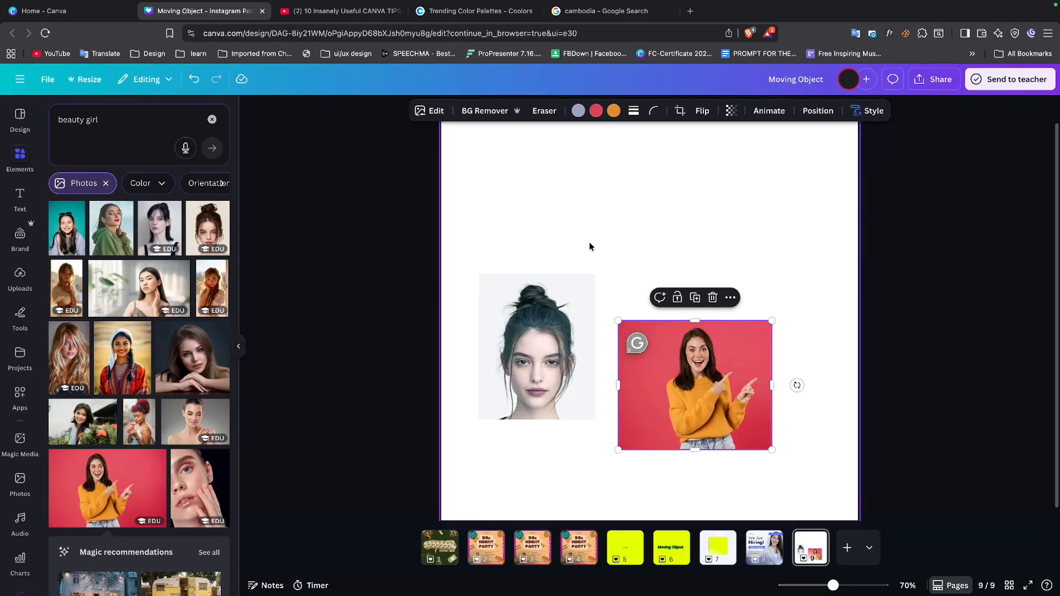
{"action": "left_click", "coordinate": [565, 323]}
{"action": "left_click_drag", "start_coordinate": [566, 323], "coordinate": [566, 253]}
{"action": "left_click", "coordinate": [623, 226]}
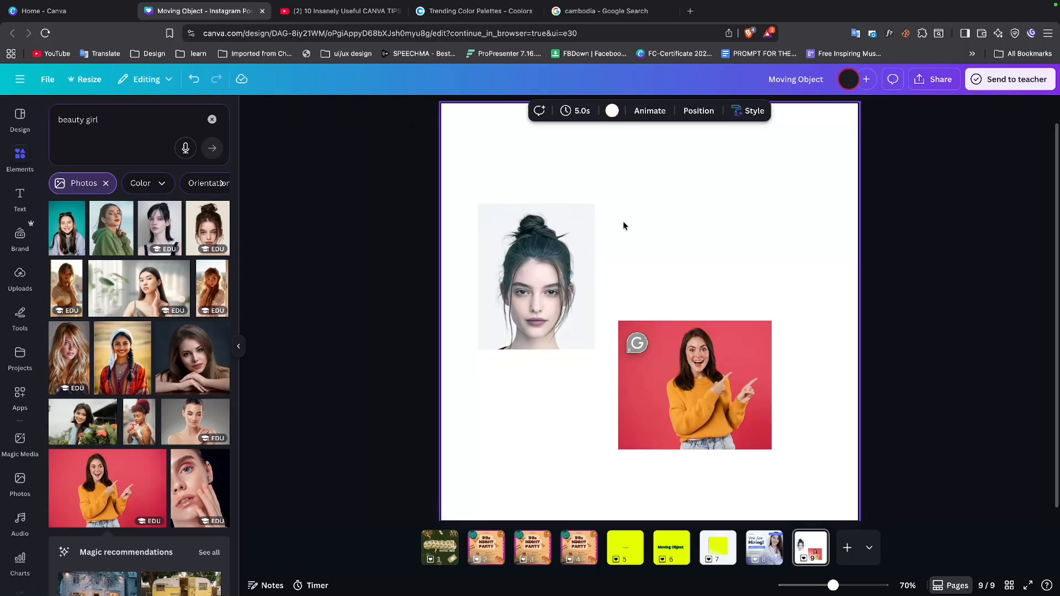
- Search the elements for "frame", list all frames, and add the square frame to page 9
{"action": "left_click", "coordinate": [211, 119]}
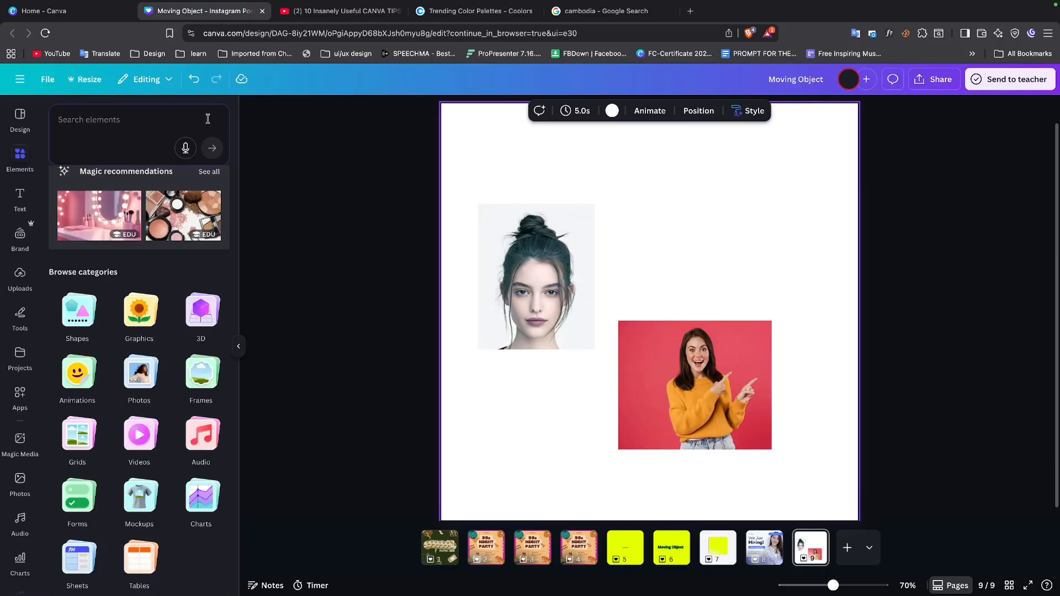
{"action": "left_click", "coordinate": [101, 114]}
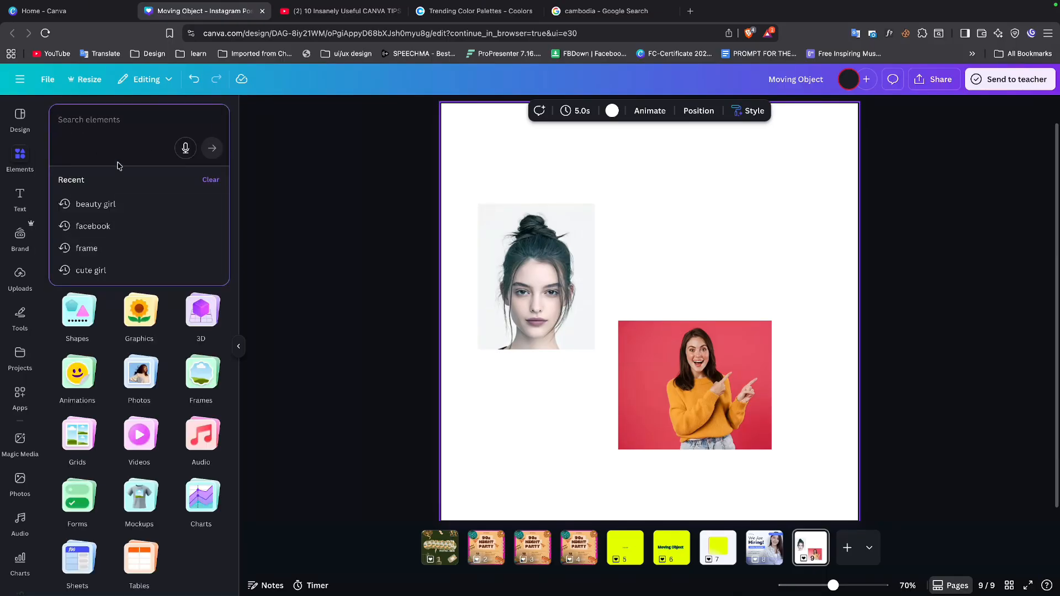
{"action": "type", "text": "fra"}
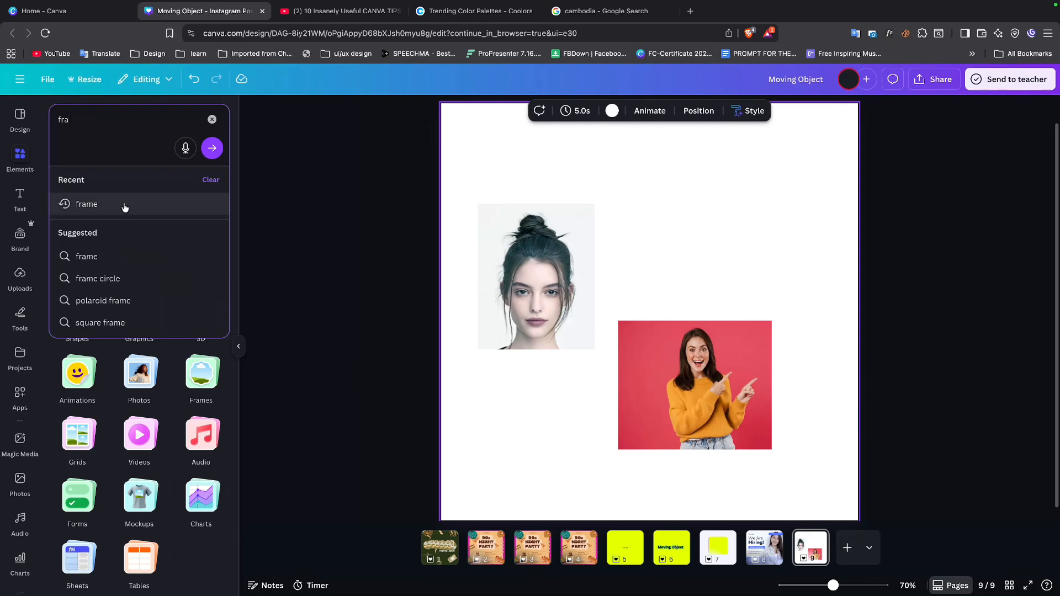
{"action": "left_click", "coordinate": [124, 207]}
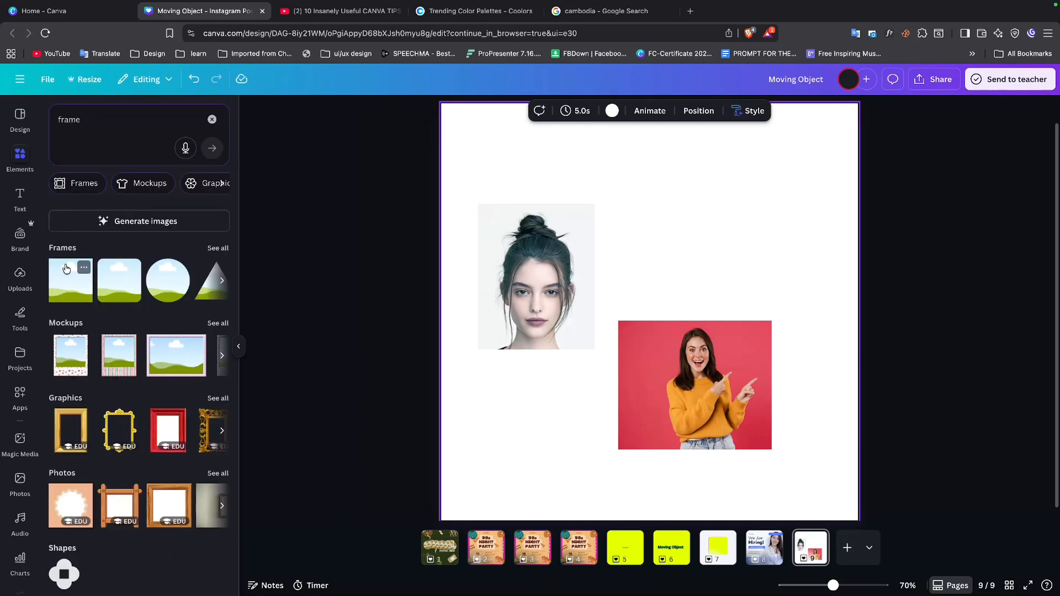
{"action": "left_click", "coordinate": [218, 247]}
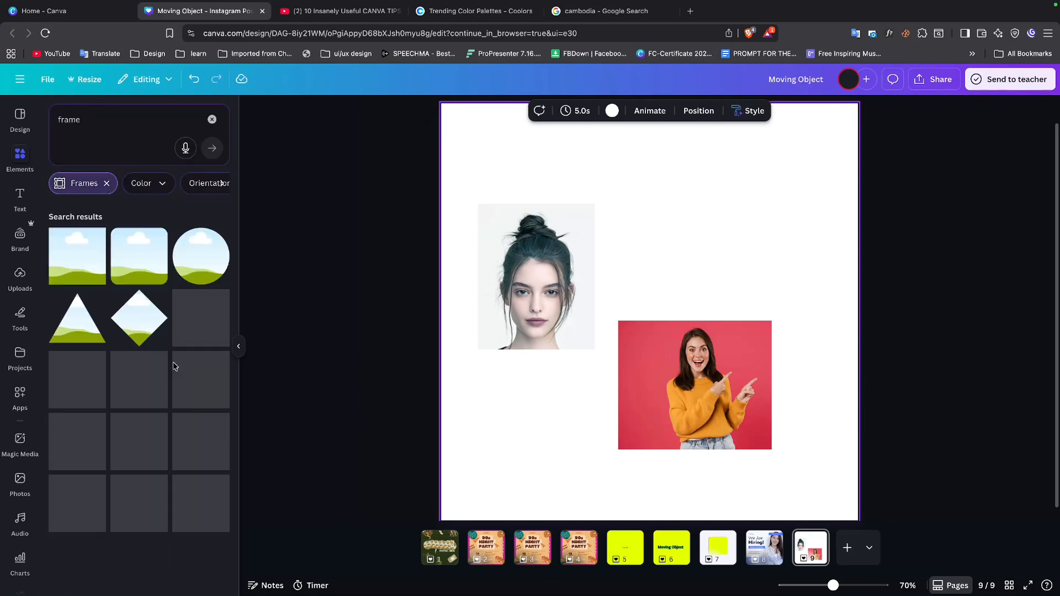
{"action": "left_click", "coordinate": [90, 262]}
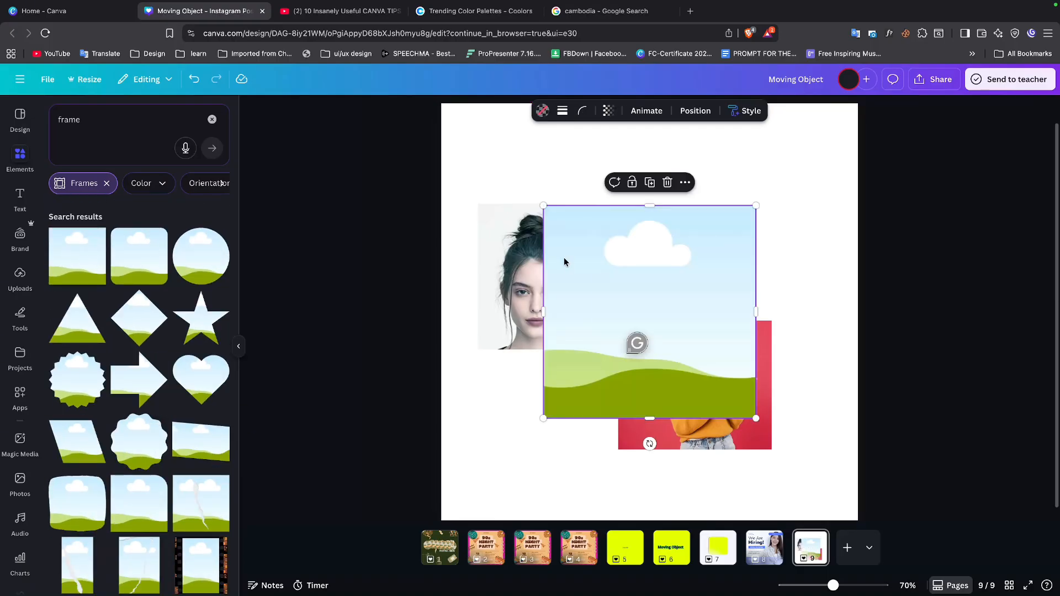
- Move the square frame up and to the right, shrink it, and place the red-background photo inside it
{"action": "left_click_drag", "start_coordinate": [565, 261], "coordinate": [638, 197]}
{"action": "left_click_drag", "start_coordinate": [831, 355], "coordinate": [738, 261]}
{"action": "left_click_drag", "start_coordinate": [693, 382], "coordinate": [676, 200]}
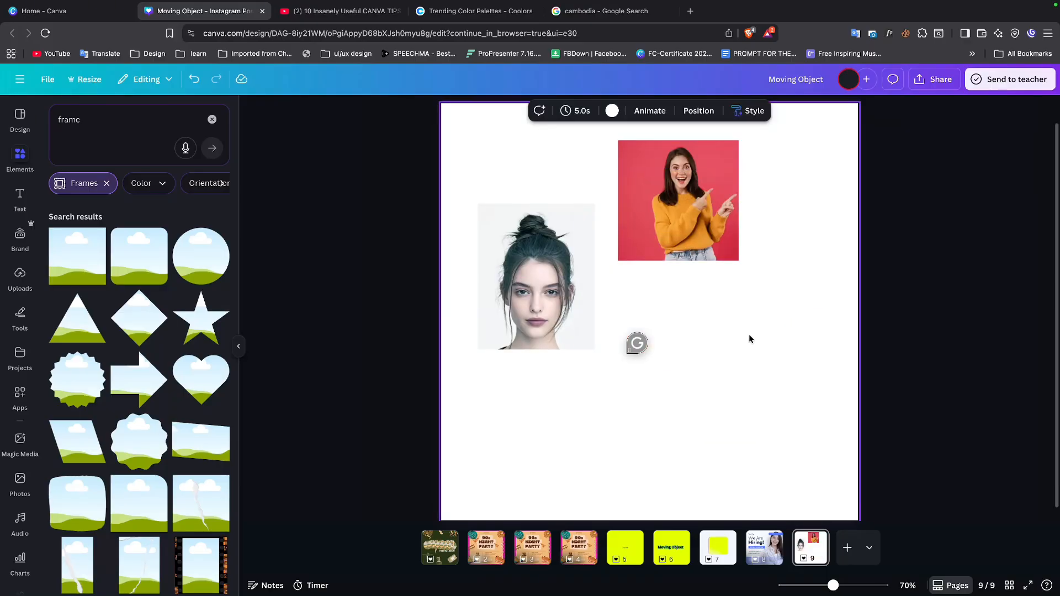
- Duplicate the framed photo, place the copy directly below the original, and replace its image with the portrait photo
{"action": "left_click", "coordinate": [689, 215]}
{"action": "key", "text": "ctrl+d"}
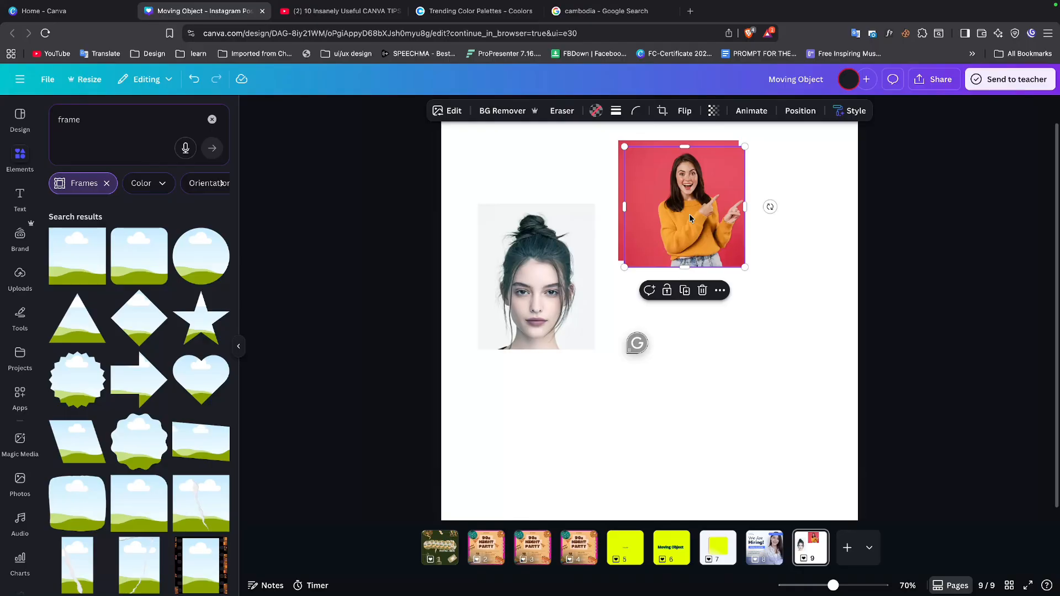
{"action": "left_click_drag", "start_coordinate": [721, 223], "coordinate": [721, 394]}
{"action": "left_click_drag", "start_coordinate": [583, 336], "coordinate": [734, 436]}
- Arrange the two framed photos side by side in the upper part of page 9, portrait on the left
{"action": "left_click_drag", "start_coordinate": [710, 396], "coordinate": [557, 245]}
{"action": "left_click_drag", "start_coordinate": [649, 250], "coordinate": [630, 282]}
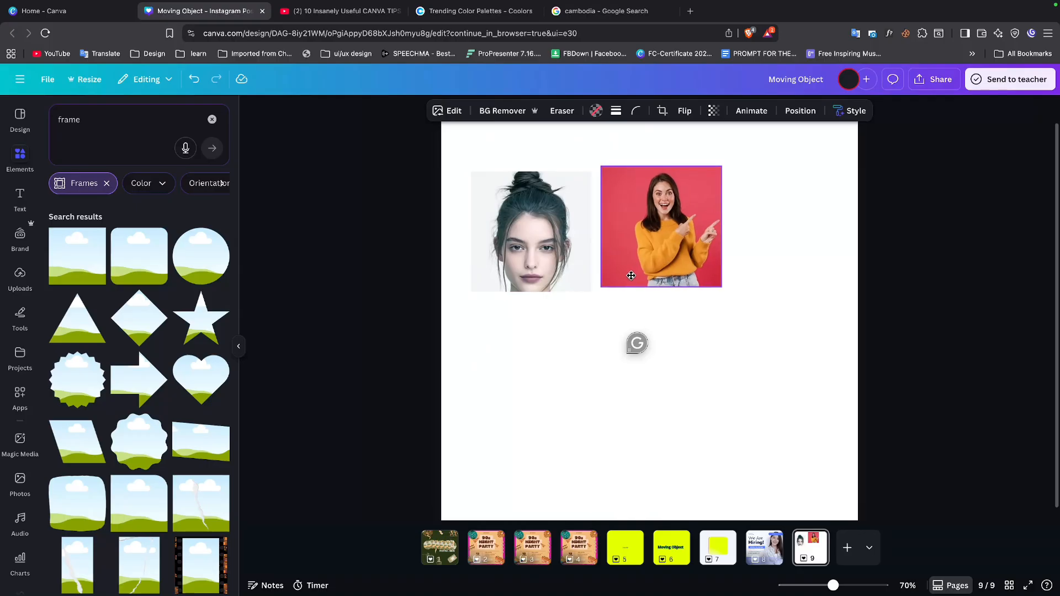
{"action": "left_click", "coordinate": [528, 284]}
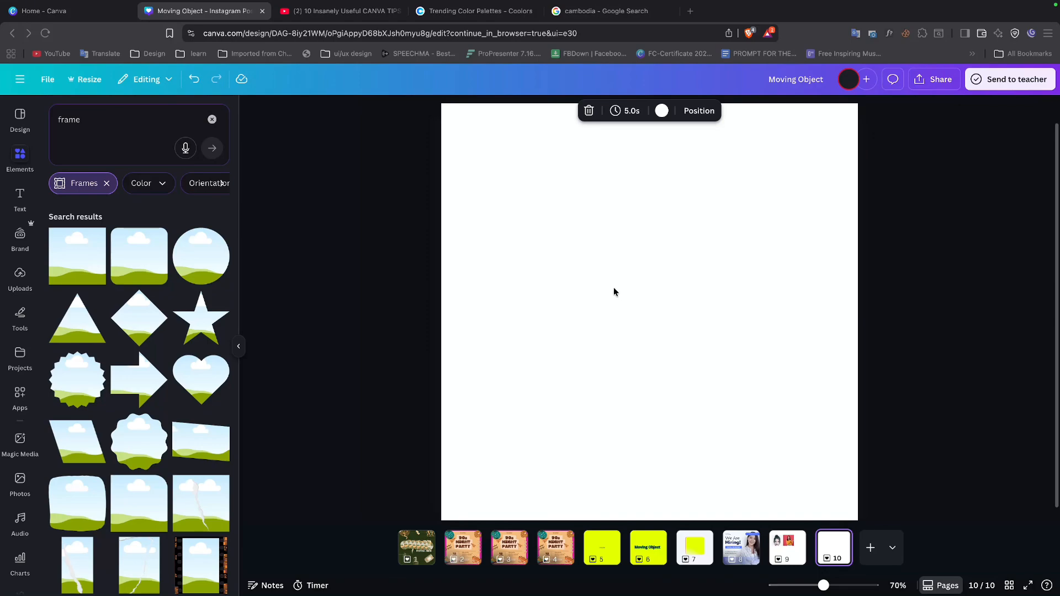
- Clear the "frame" search from the elements library and open the Mockups category
{"action": "left_click", "coordinate": [212, 120]}
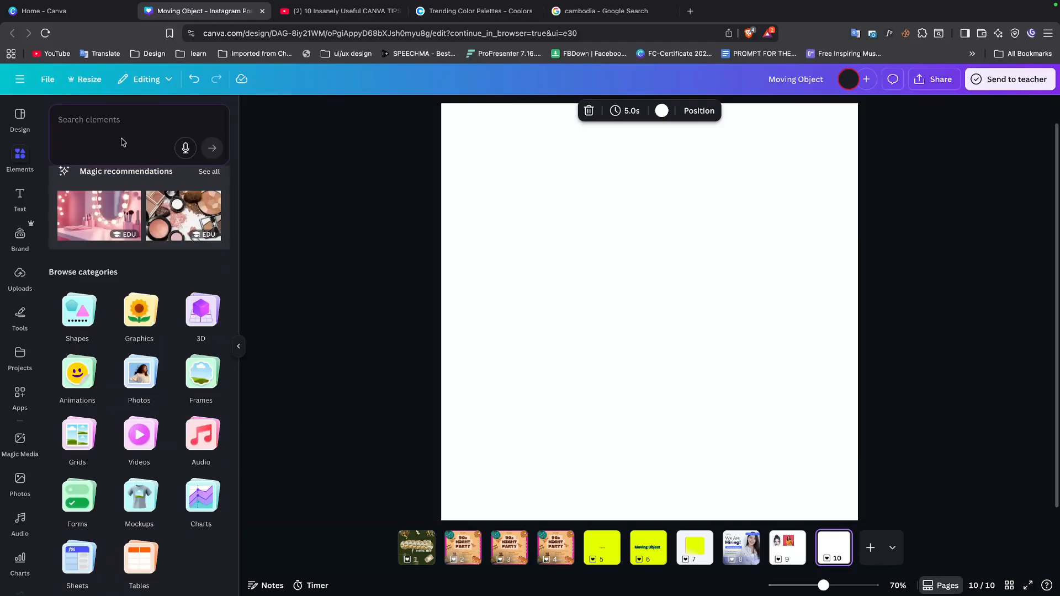
{"action": "left_click", "coordinate": [495, 298]}
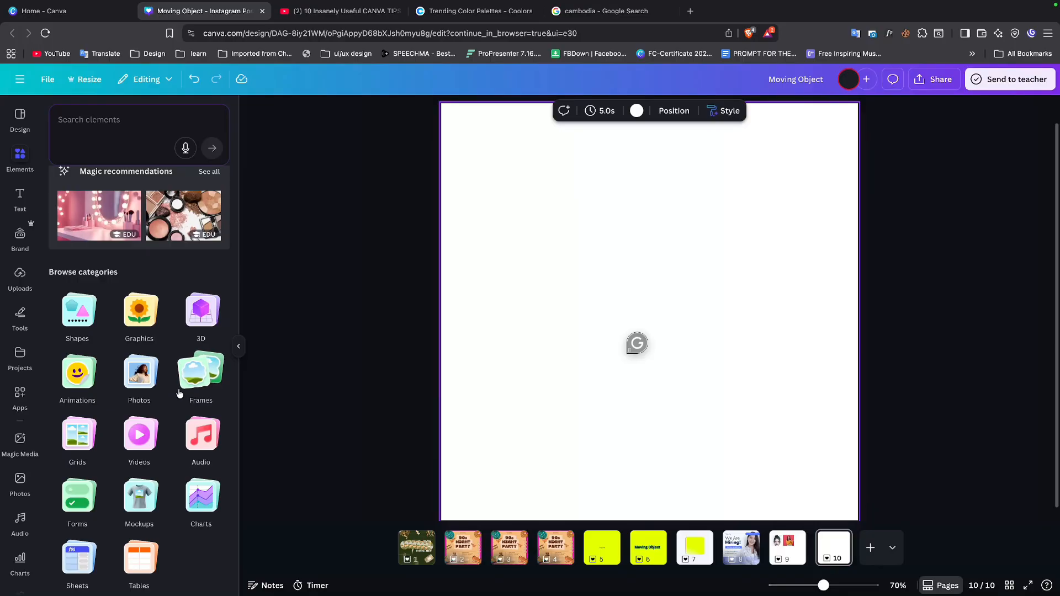
{"action": "left_click", "coordinate": [19, 167]}
{"action": "scroll", "coordinate": [133, 430], "scroll_direction": "down", "scroll_amount": 1}
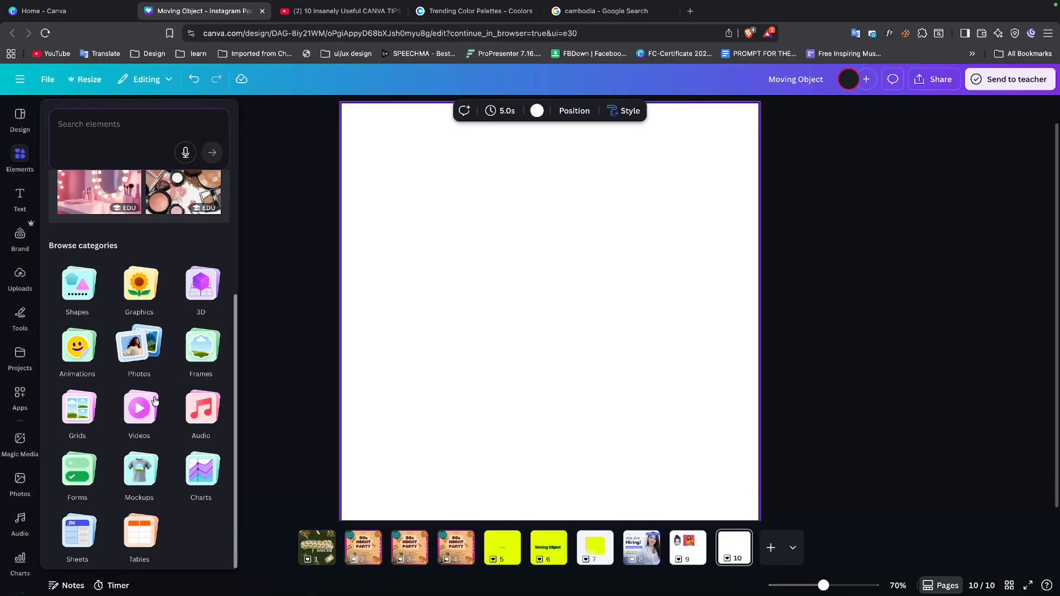
{"action": "left_click", "coordinate": [144, 478]}
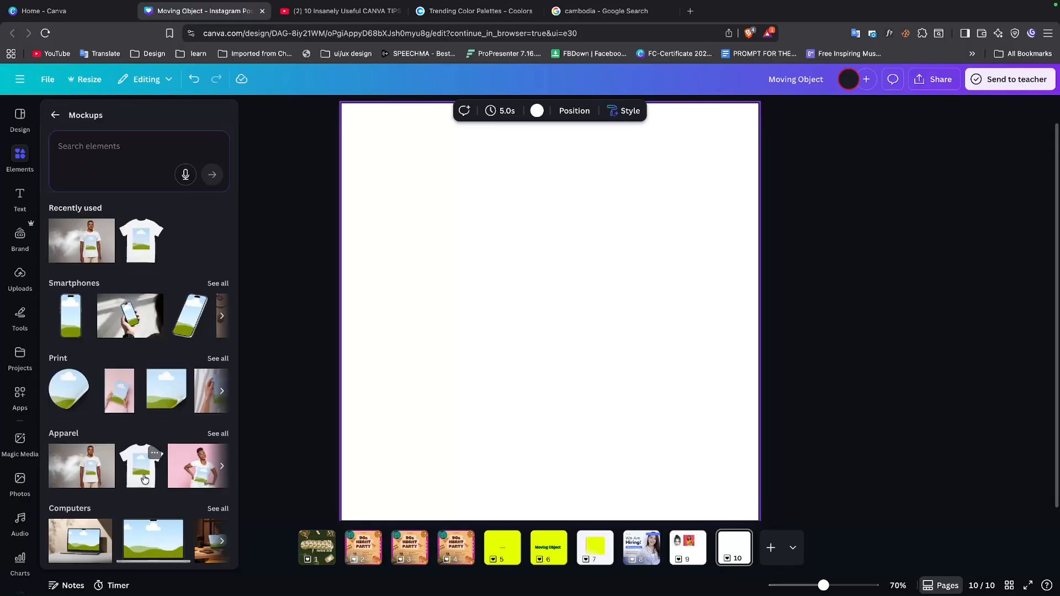
- Browse the mockups, add the plain white T-shirt from Apparel to page 10, and enlarge it to cover most of the page
{"action": "scroll", "coordinate": [120, 373], "scroll_direction": "down", "scroll_amount": 3}
{"action": "scroll", "coordinate": [119, 373], "scroll_direction": "down", "scroll_amount": 3}
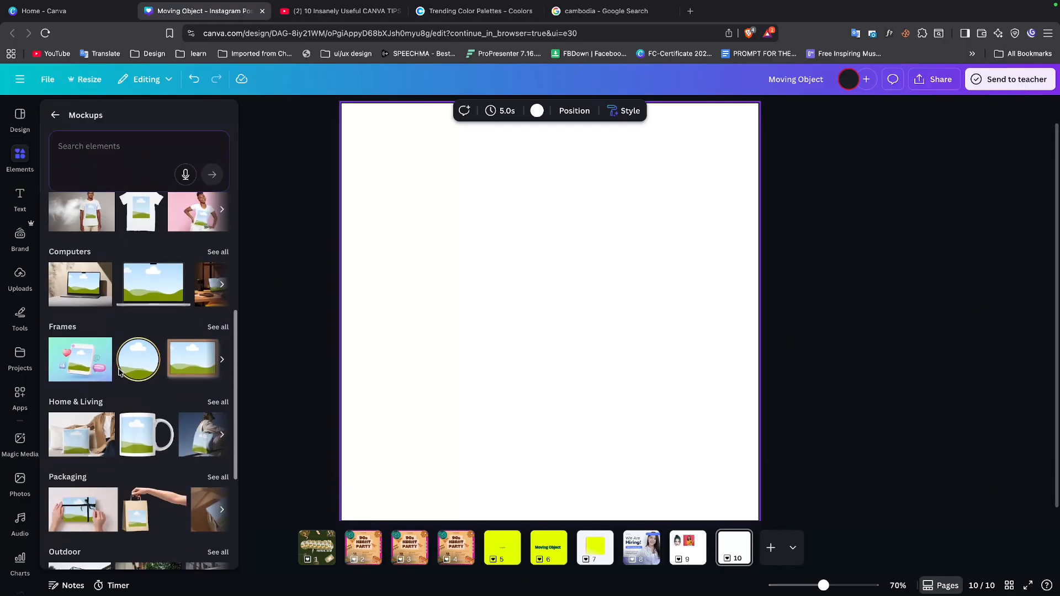
{"action": "scroll", "coordinate": [138, 480], "scroll_direction": "down", "scroll_amount": 2}
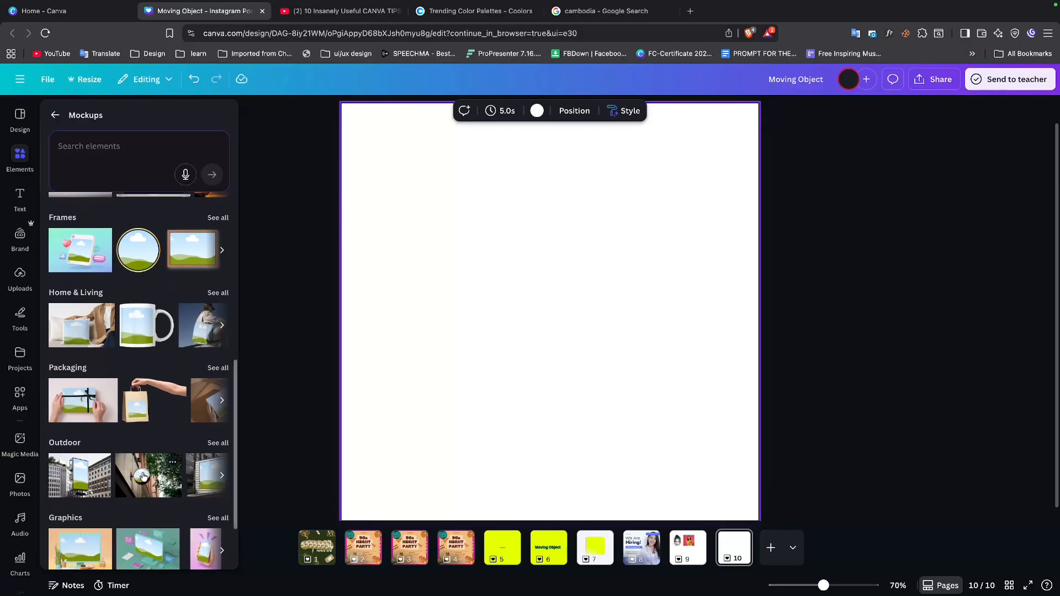
{"action": "scroll", "coordinate": [142, 476], "scroll_direction": "down", "scroll_amount": 2}
{"action": "scroll", "coordinate": [144, 476], "scroll_direction": "up", "scroll_amount": 4}
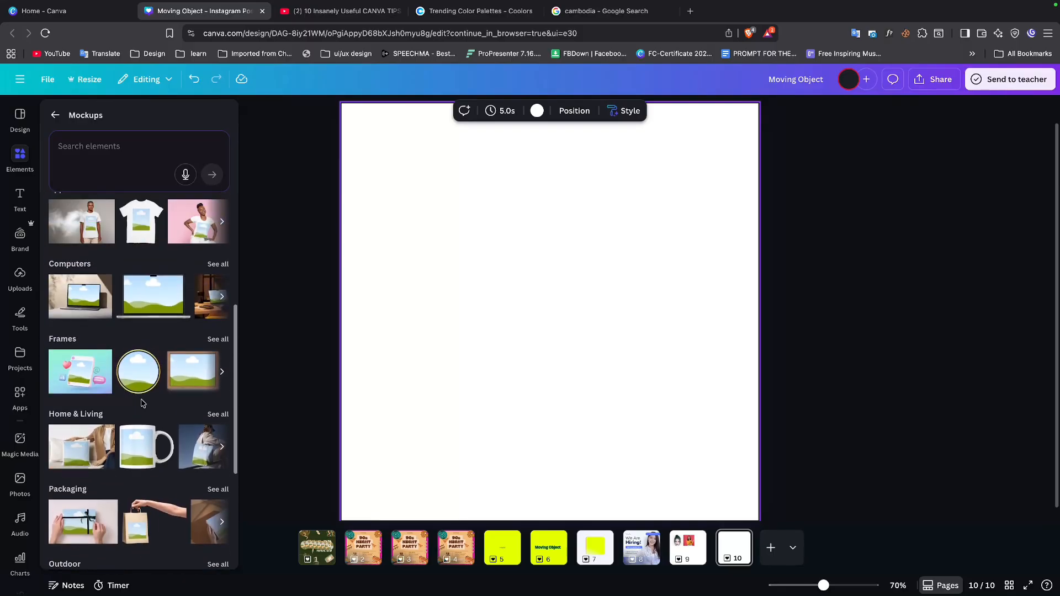
{"action": "scroll", "coordinate": [141, 399], "scroll_direction": "up", "scroll_amount": 2}
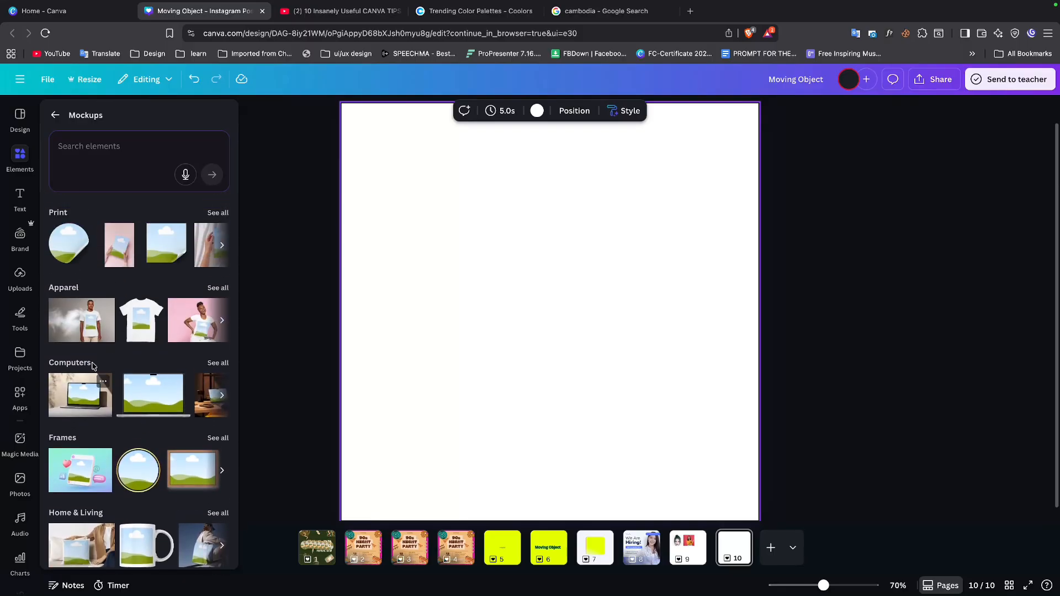
{"action": "left_click", "coordinate": [142, 327]}
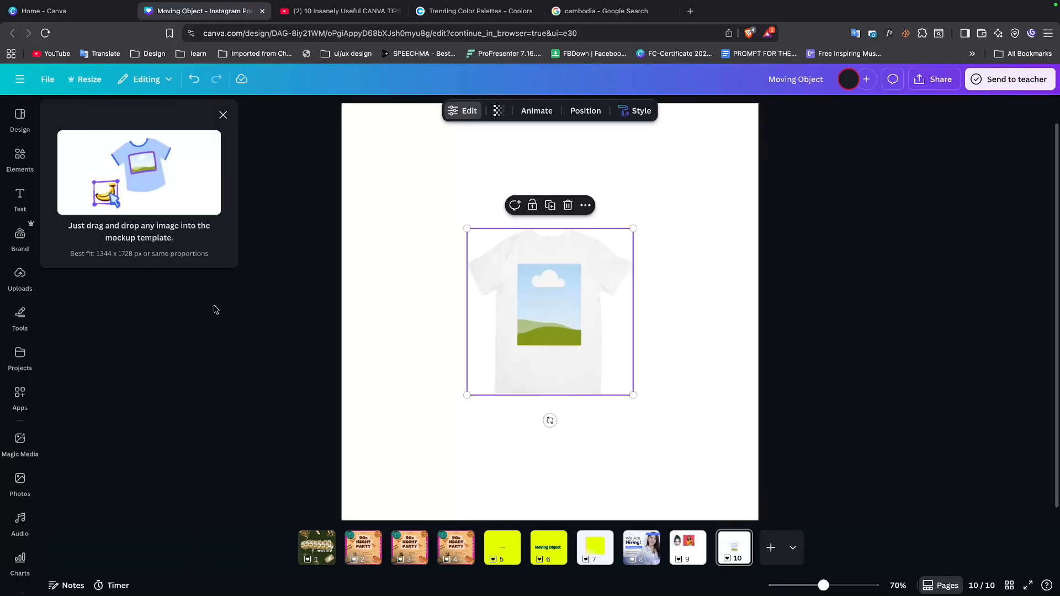
{"action": "left_click_drag", "start_coordinate": [465, 396], "coordinate": [371, 480]}
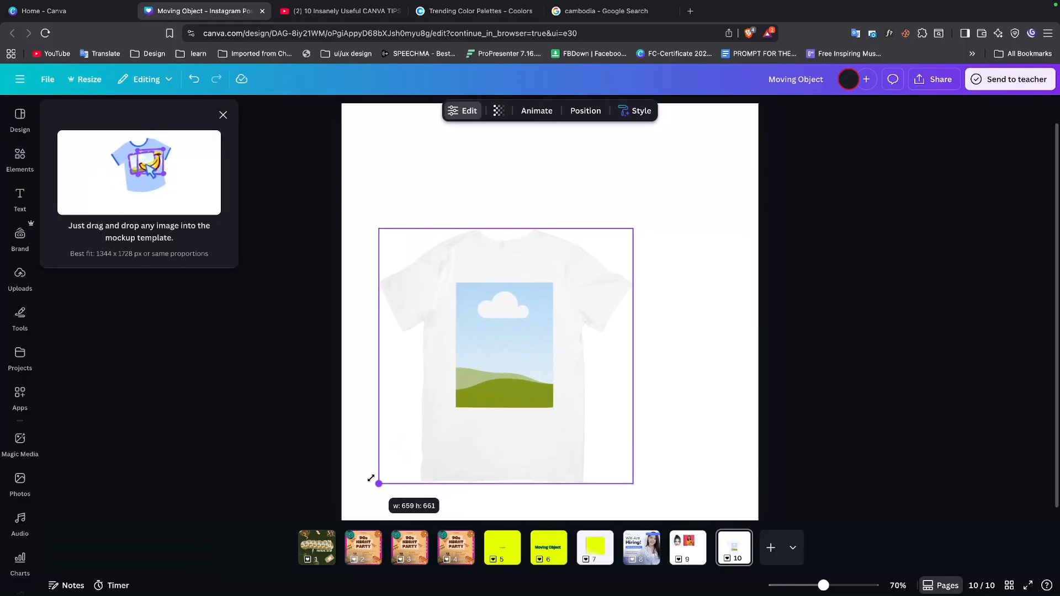
{"action": "left_click_drag", "start_coordinate": [633, 228], "coordinate": [710, 150]}
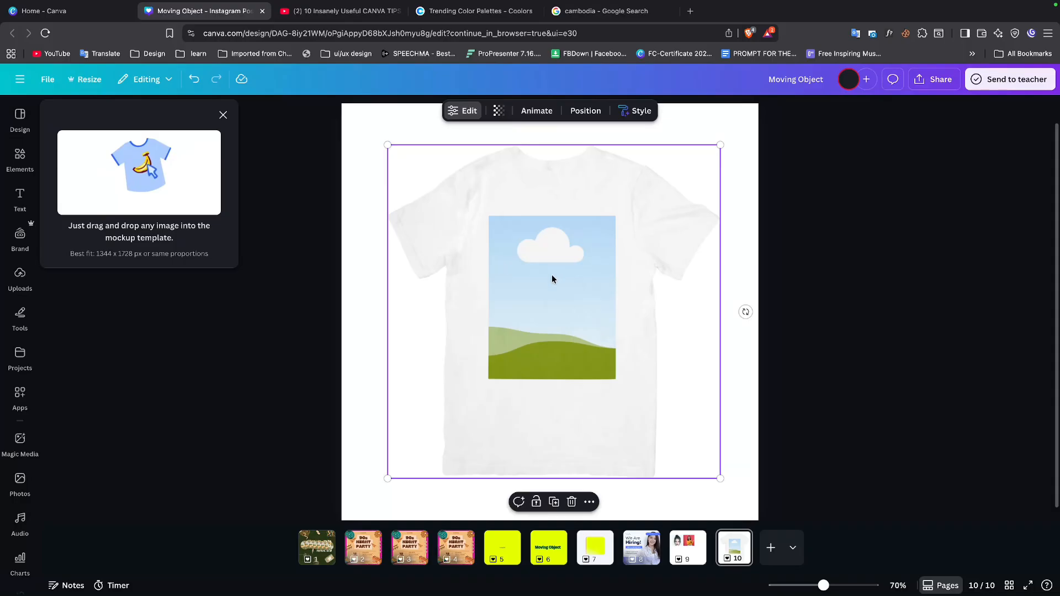
- Copy the Cambodia flag map image from the Google image results in the browser and paste it onto page 10 in Canva
{"action": "left_click", "coordinate": [596, 12]}
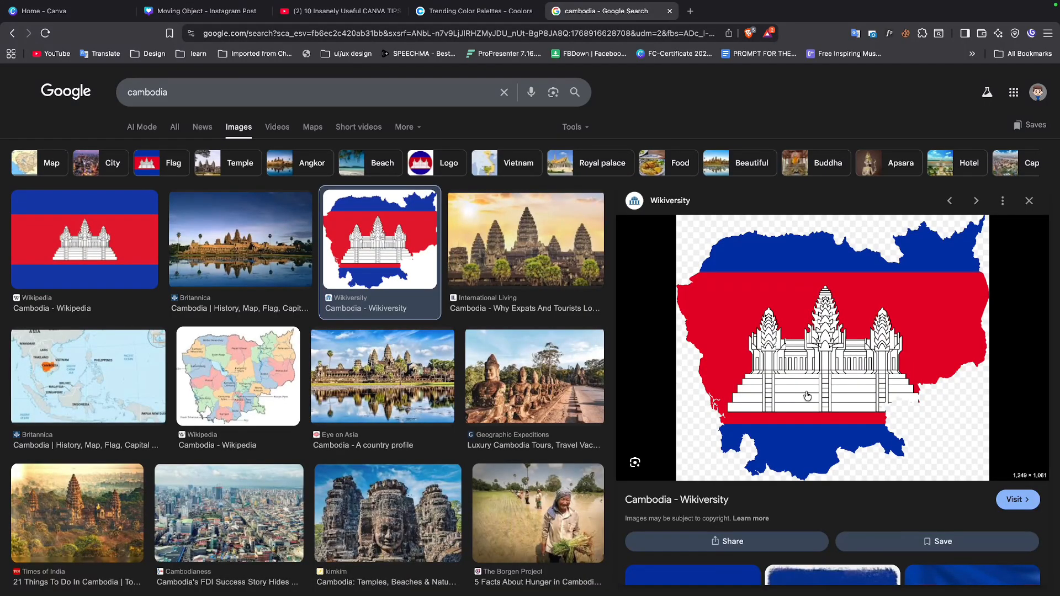
{"action": "right_click", "coordinate": [777, 310]}
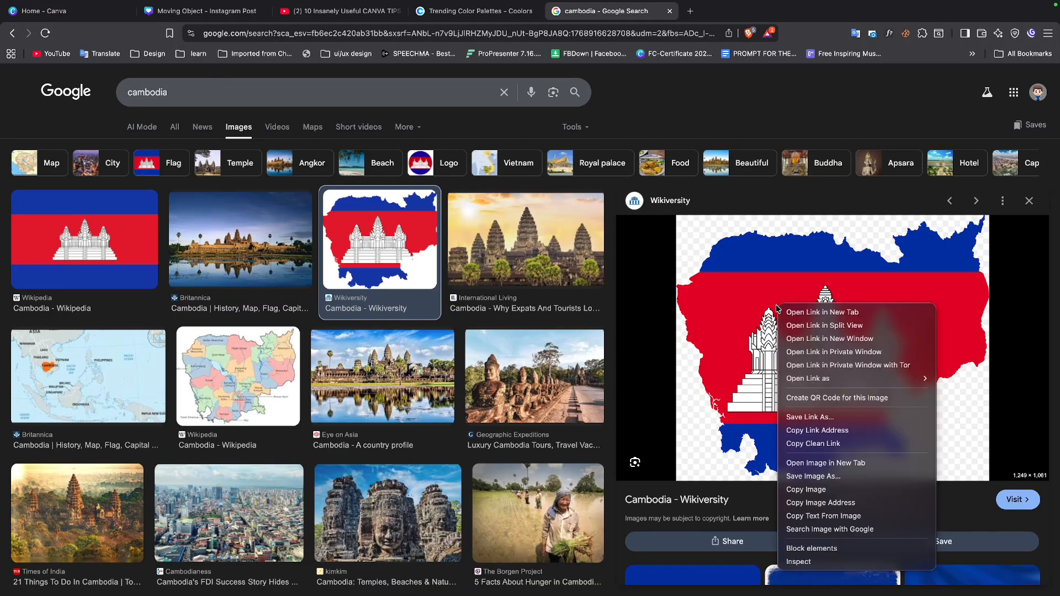
{"action": "left_click", "coordinate": [797, 491]}
{"action": "left_click", "coordinate": [204, 12]}
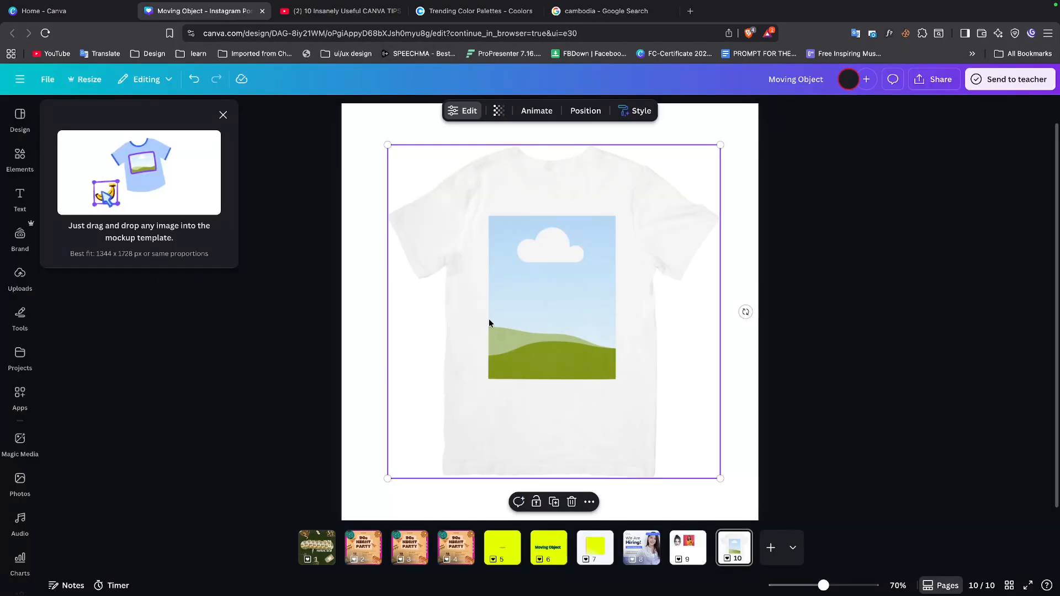
{"action": "left_click", "coordinate": [359, 361]}
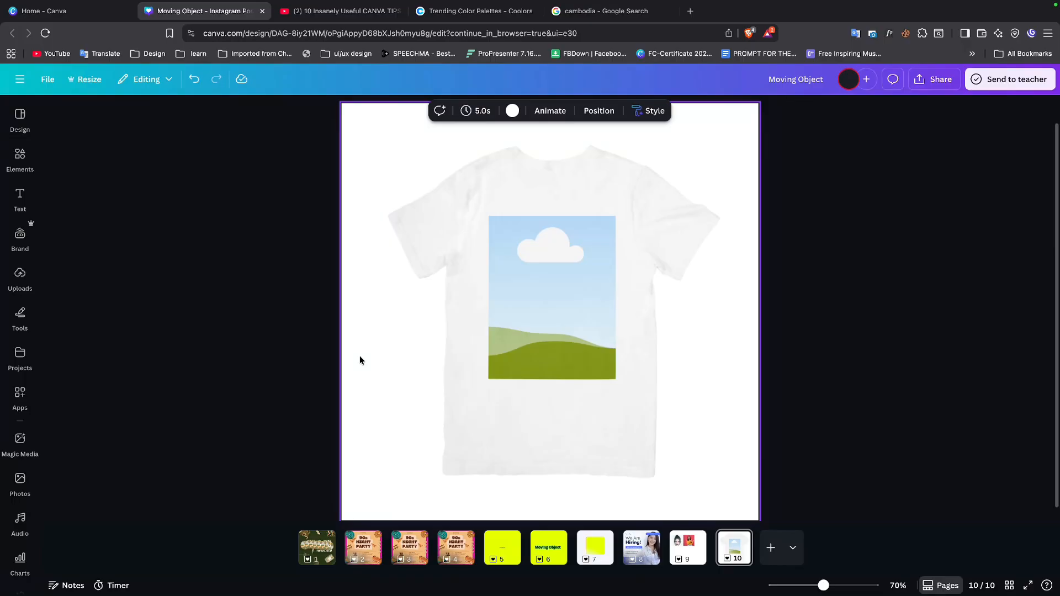
{"action": "key", "text": "ctrl+v"}
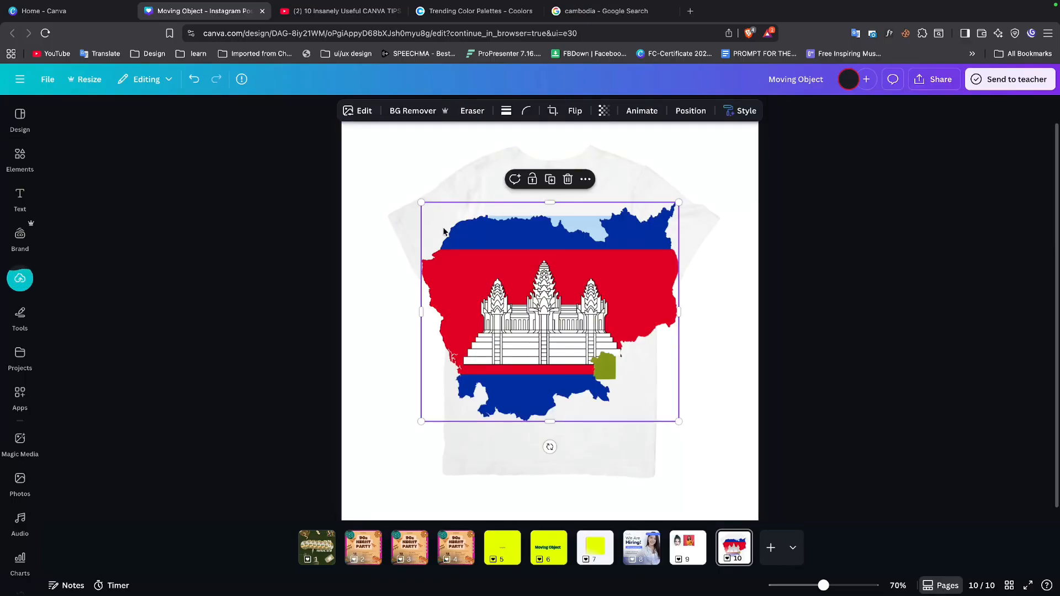
- Shrink the pasted flag map image and place it inside the T-shirt mockup's print area
{"action": "left_click_drag", "start_coordinate": [433, 218], "coordinate": [406, 424]}
{"action": "left_click_drag", "start_coordinate": [453, 464], "coordinate": [556, 325]}
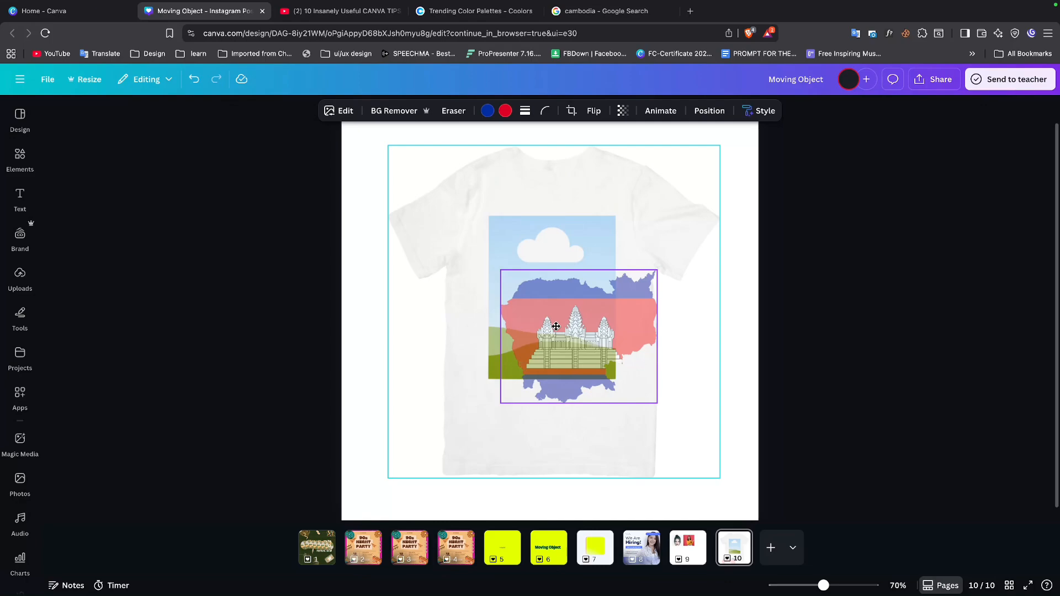
{"action": "left_click_drag", "start_coordinate": [556, 327], "coordinate": [535, 295]}
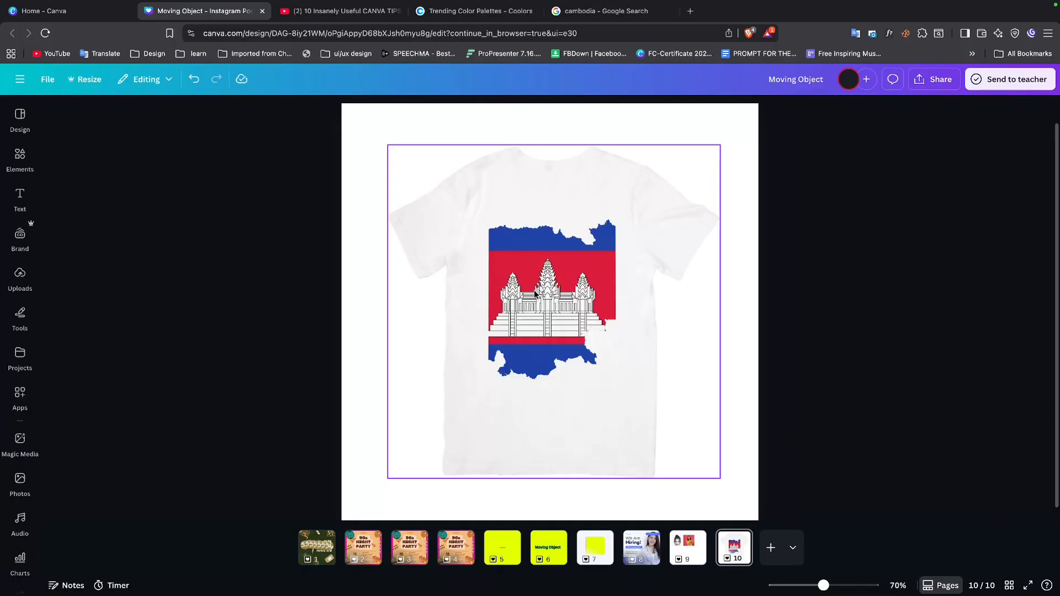
- Scale the flag map down inside the mockup's print area so the whole map fits uncropped, and apply the changes
{"action": "double_click", "coordinate": [543, 294]}
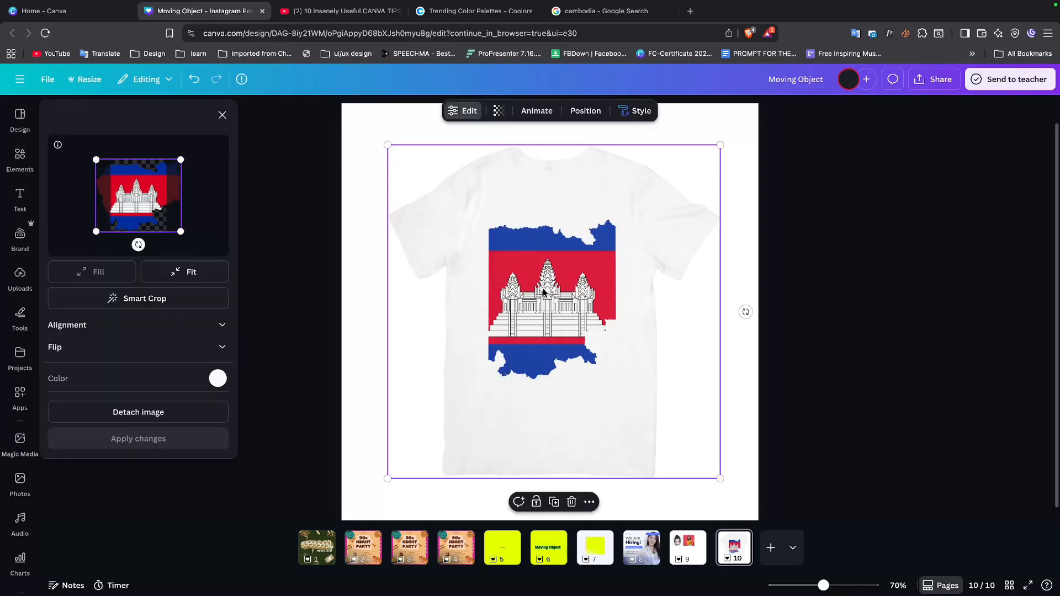
{"action": "key", "text": "Escape"}
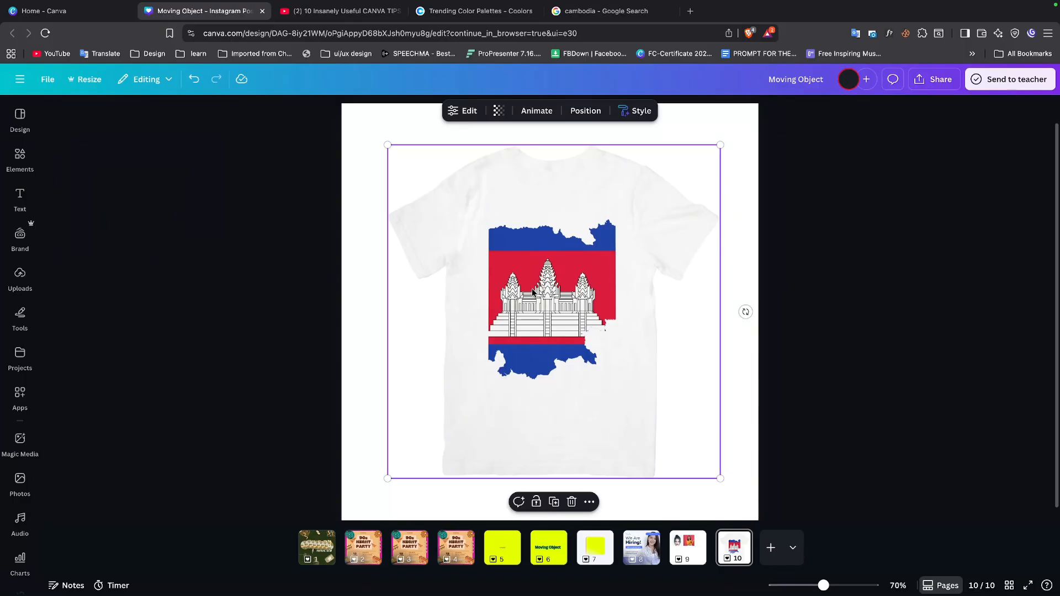
{"action": "double_click", "coordinate": [529, 317]}
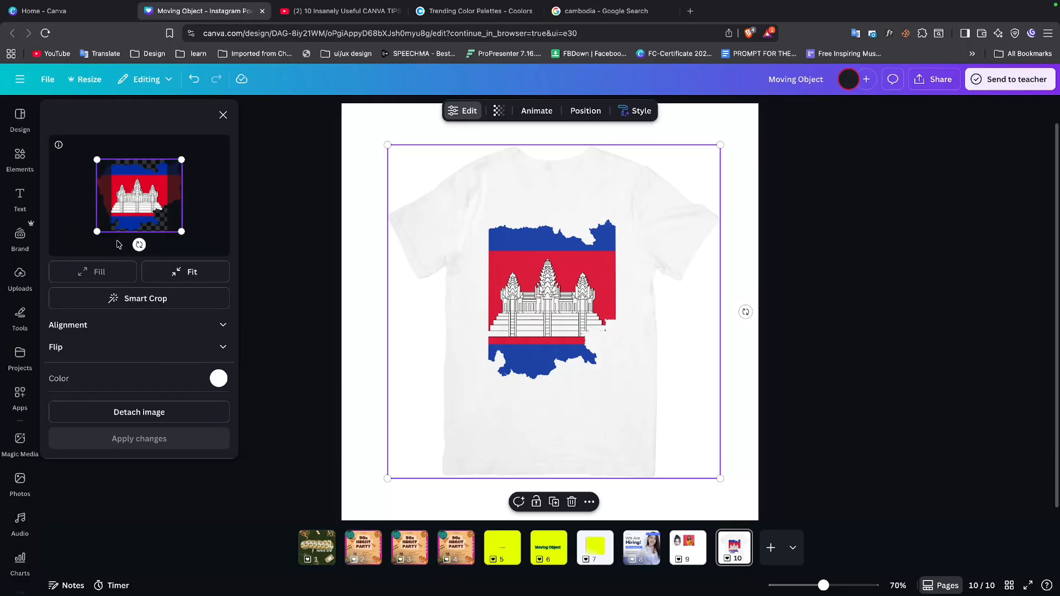
{"action": "left_click_drag", "start_coordinate": [95, 231], "coordinate": [116, 214]}
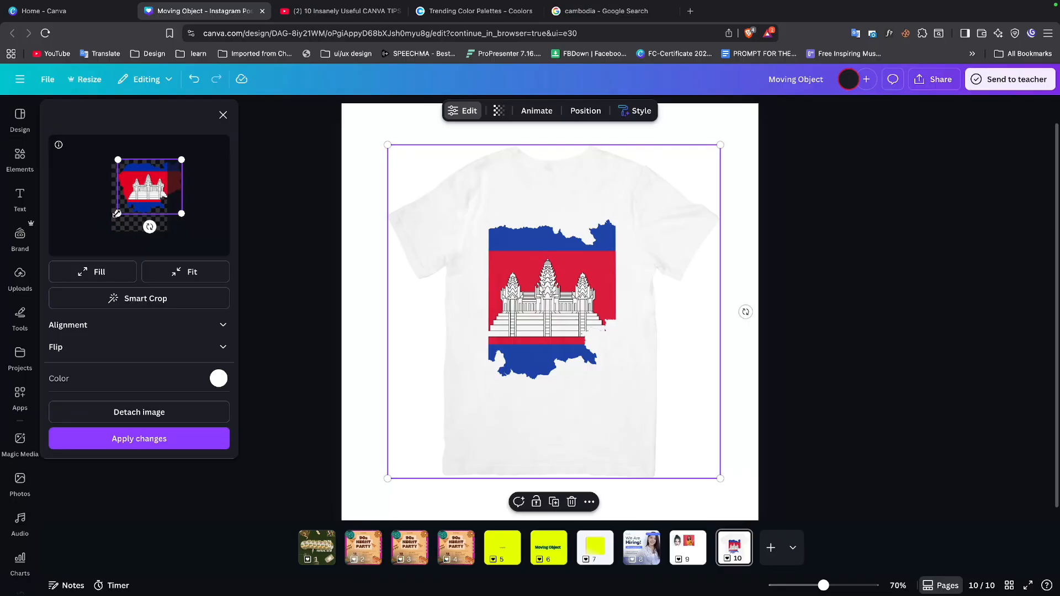
{"action": "left_click_drag", "start_coordinate": [180, 160], "coordinate": [124, 184]}
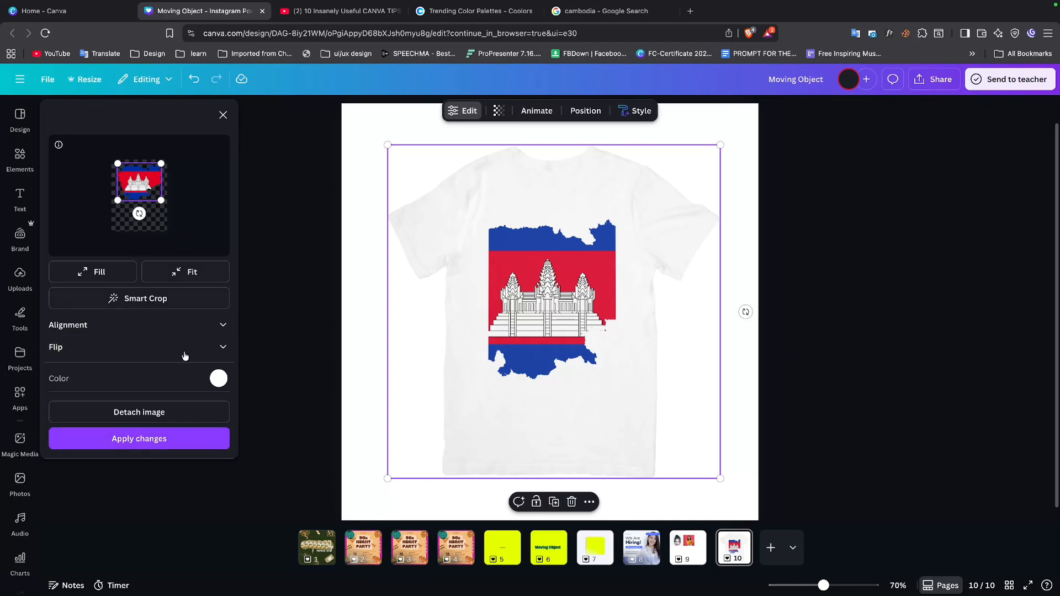
{"action": "left_click", "coordinate": [154, 440]}
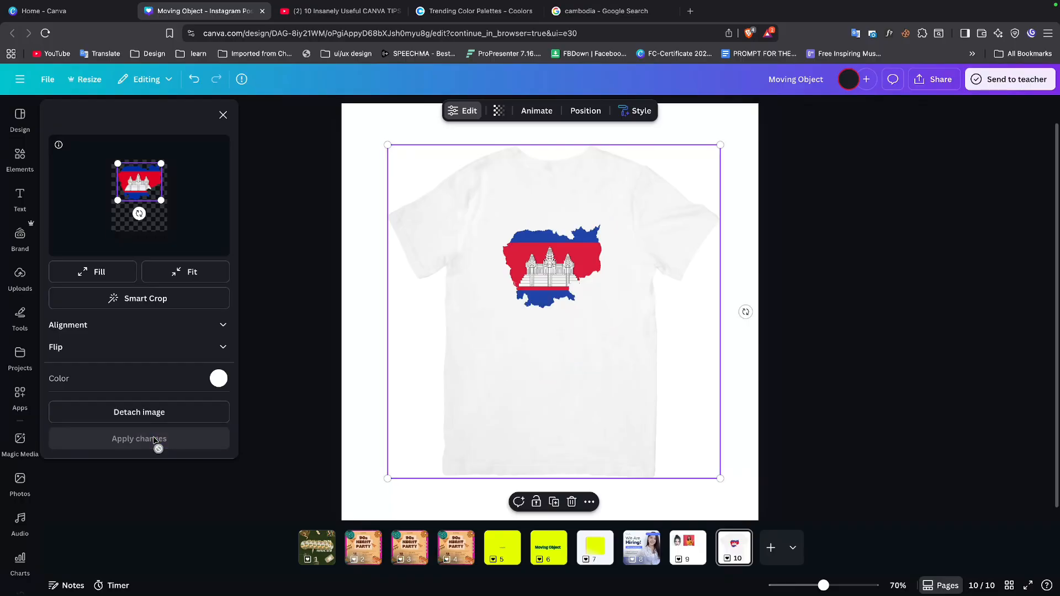
{"action": "left_click", "coordinate": [507, 402]}
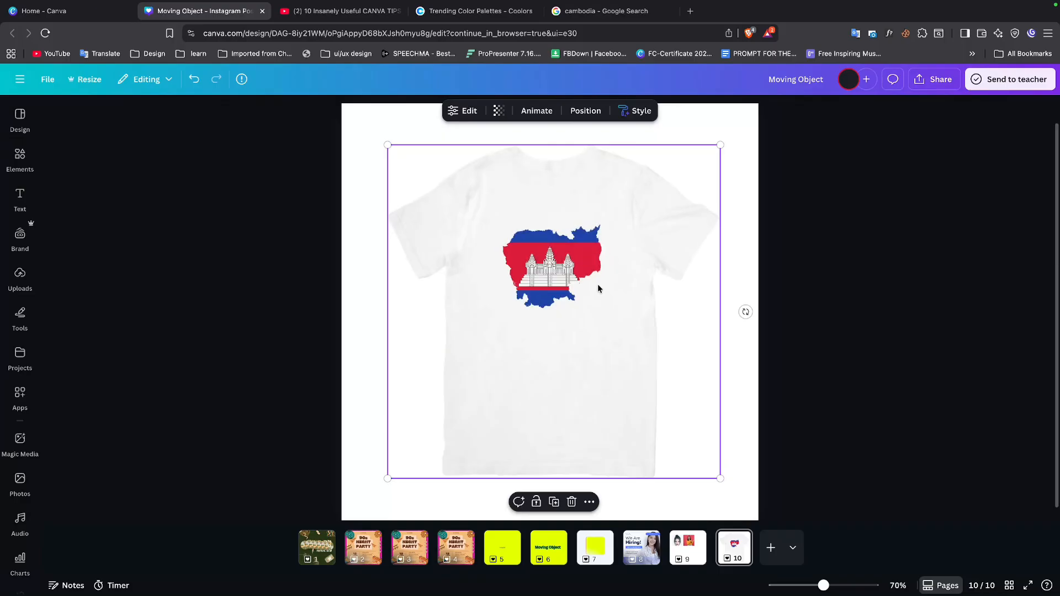
{"action": "left_click", "coordinate": [726, 189]}
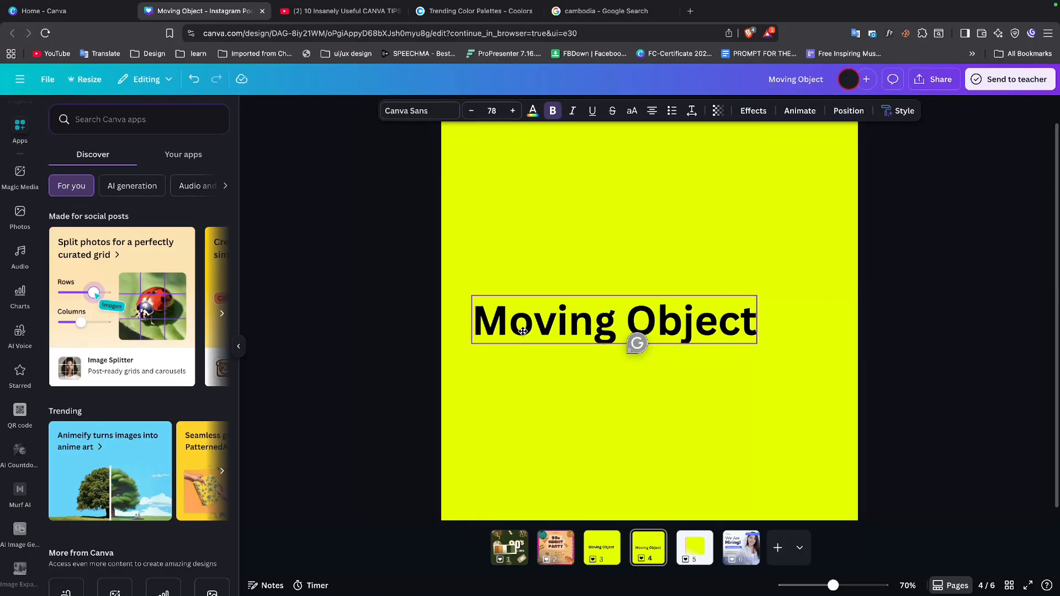
- Center the "Moving Object" text on yellow page 4 and give it an Outline effect with a thickness of 133
{"action": "left_click_drag", "start_coordinate": [523, 331], "coordinate": [542, 321]}
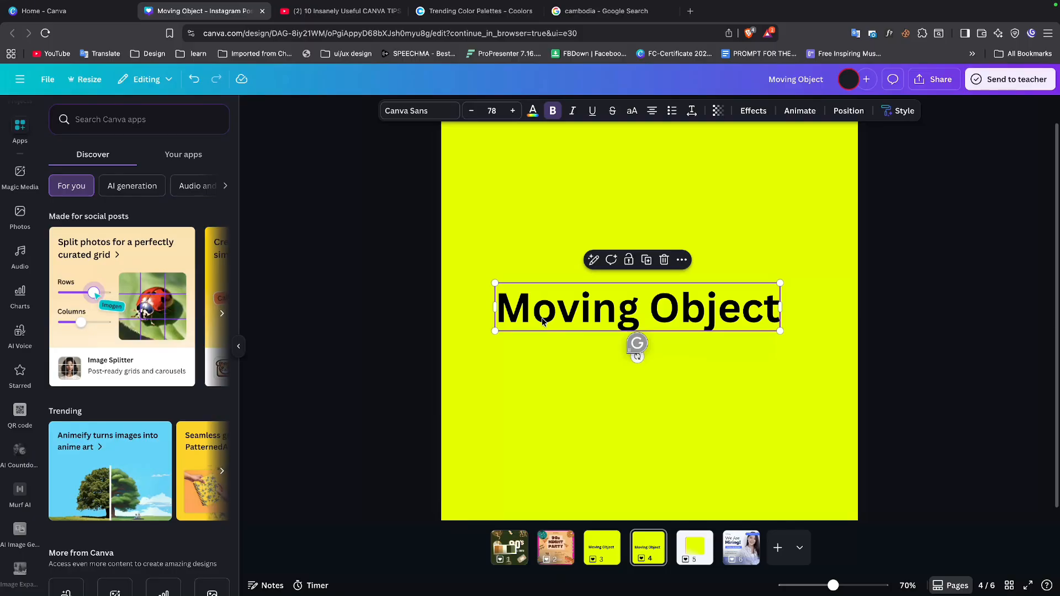
{"action": "left_click", "coordinate": [753, 112]}
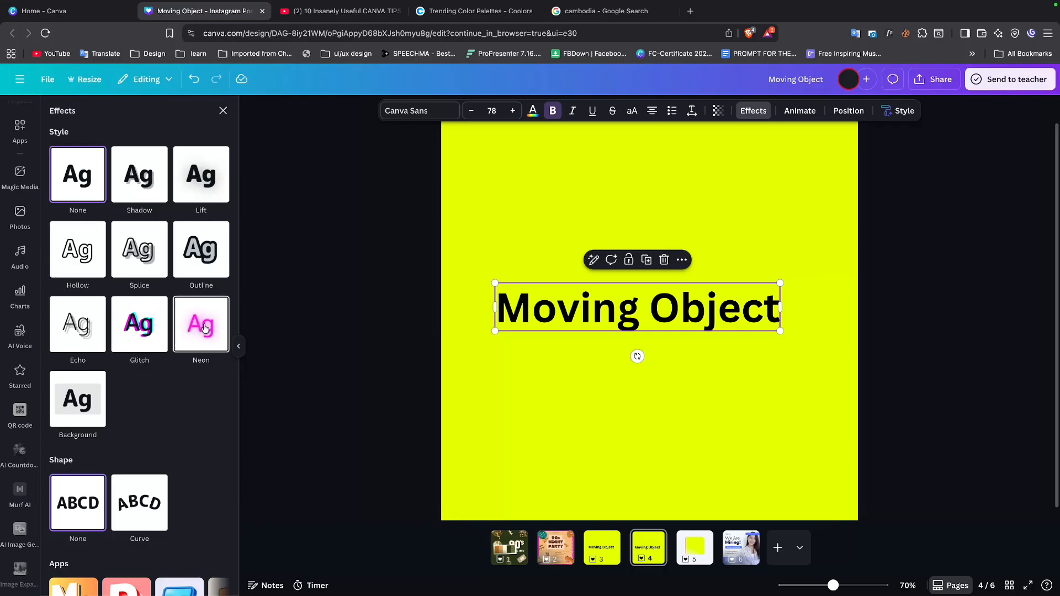
{"action": "left_click", "coordinate": [188, 244]}
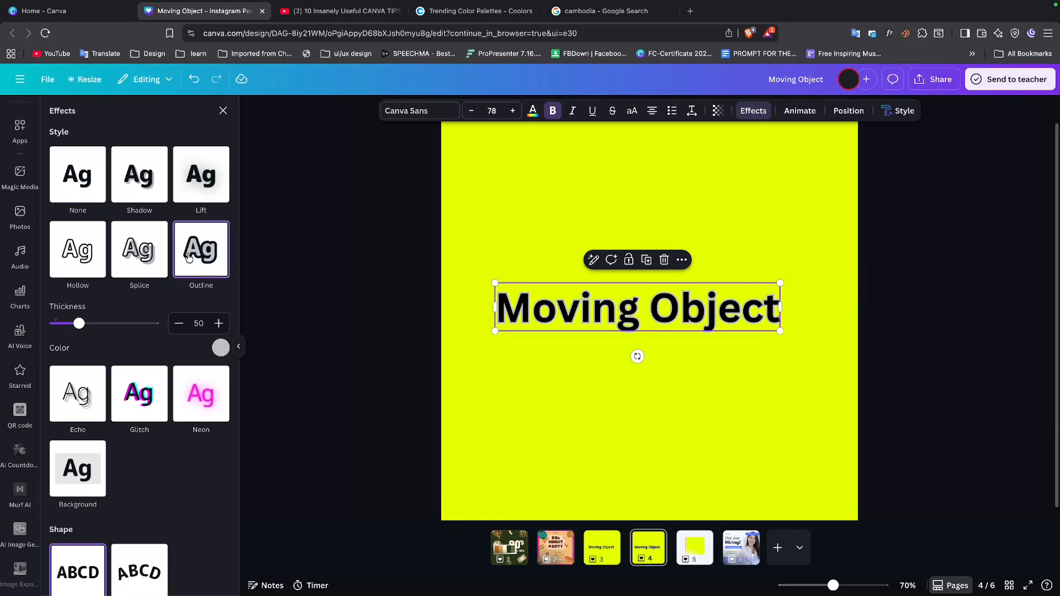
{"action": "left_click_drag", "start_coordinate": [79, 323], "coordinate": [120, 324]}
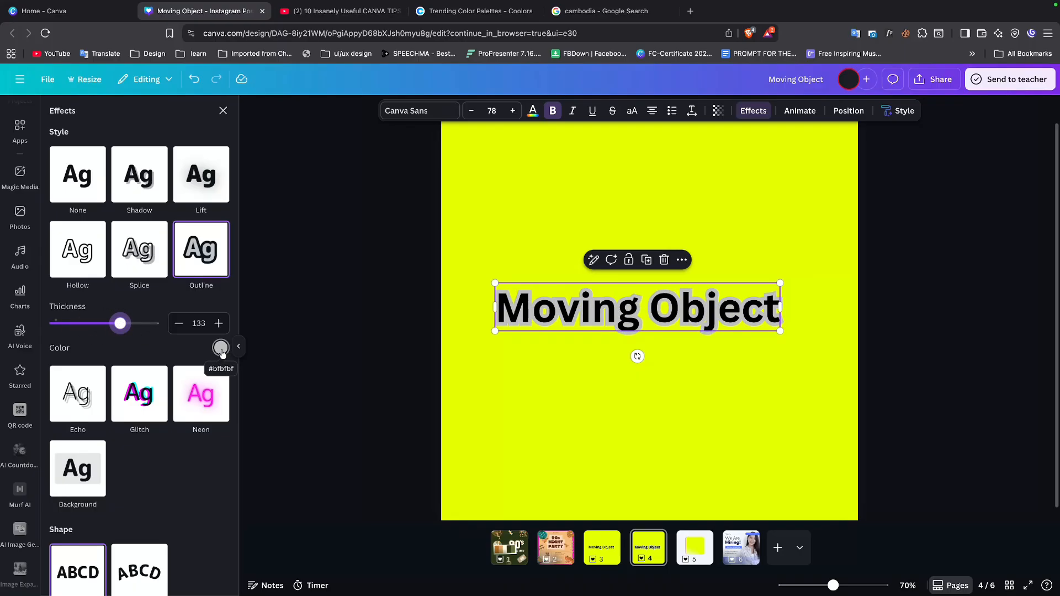
- Set the "Moving Object" text outline to white and choose a custom outline color in the color picker
{"action": "left_click", "coordinate": [221, 349]}
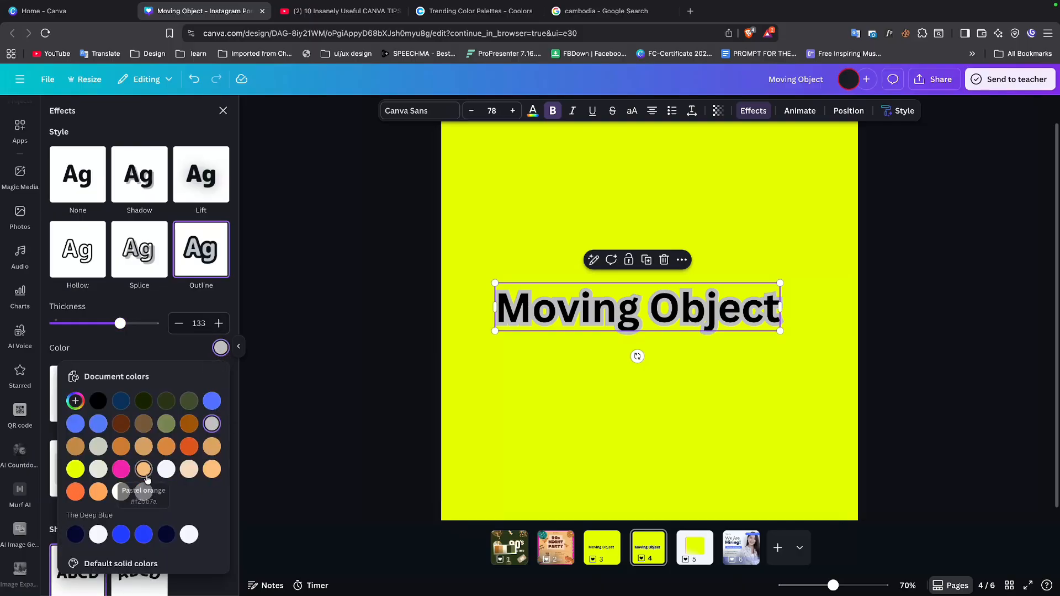
{"action": "left_click", "coordinate": [143, 491]}
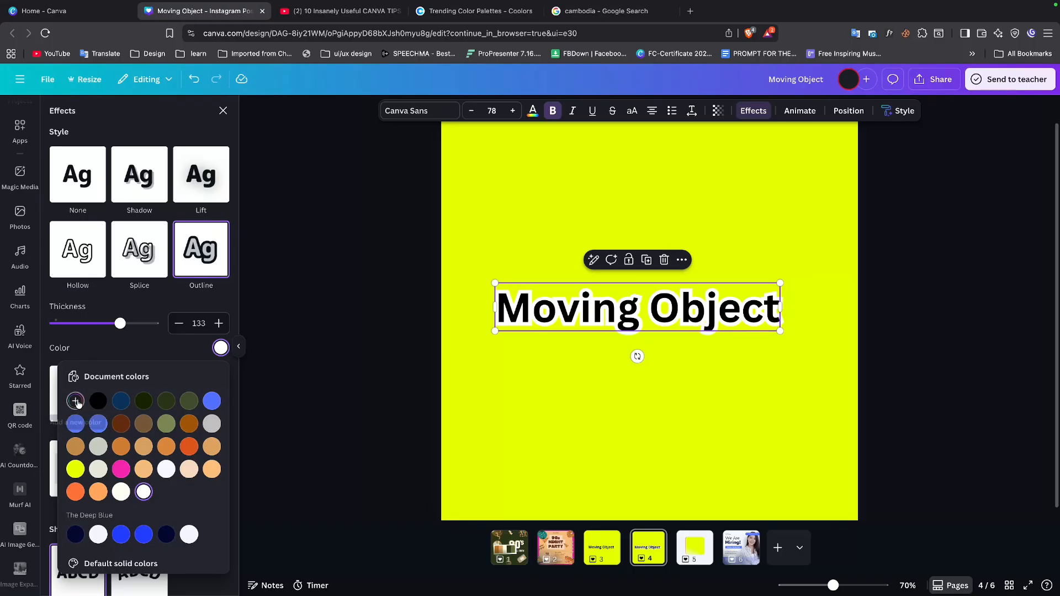
{"action": "left_click", "coordinate": [76, 403]}
{"action": "left_click_drag", "start_coordinate": [89, 496], "coordinate": [127, 496]}
{"action": "left_click", "coordinate": [171, 441]}
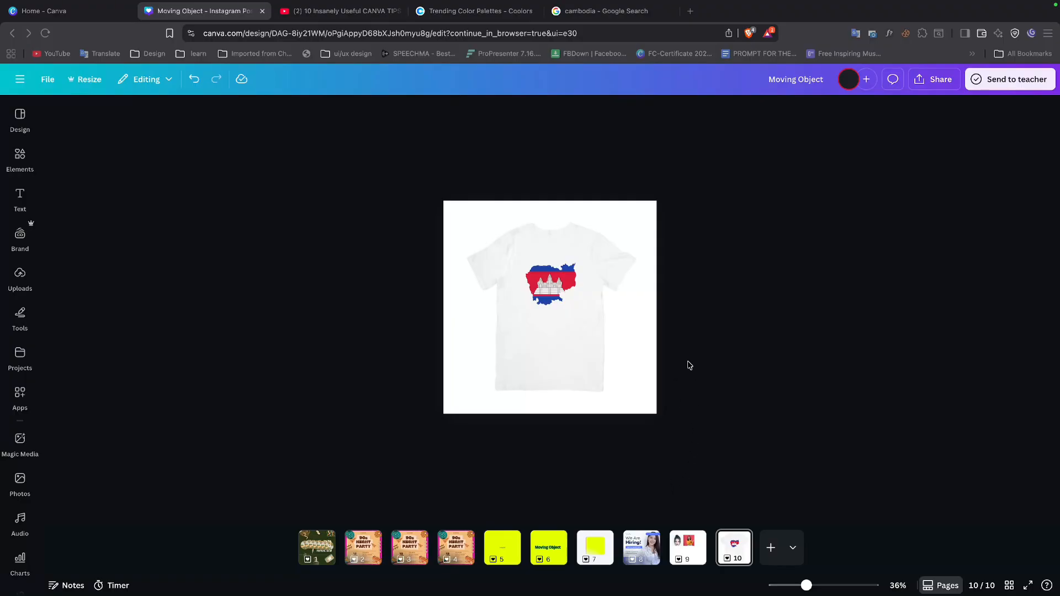
- Zoom page 10 out to 32% and back in to 75% to view the T-shirt mockup at different scales
{"action": "scroll", "coordinate": [698, 392], "scroll_direction": "up", "scroll_amount": 3}
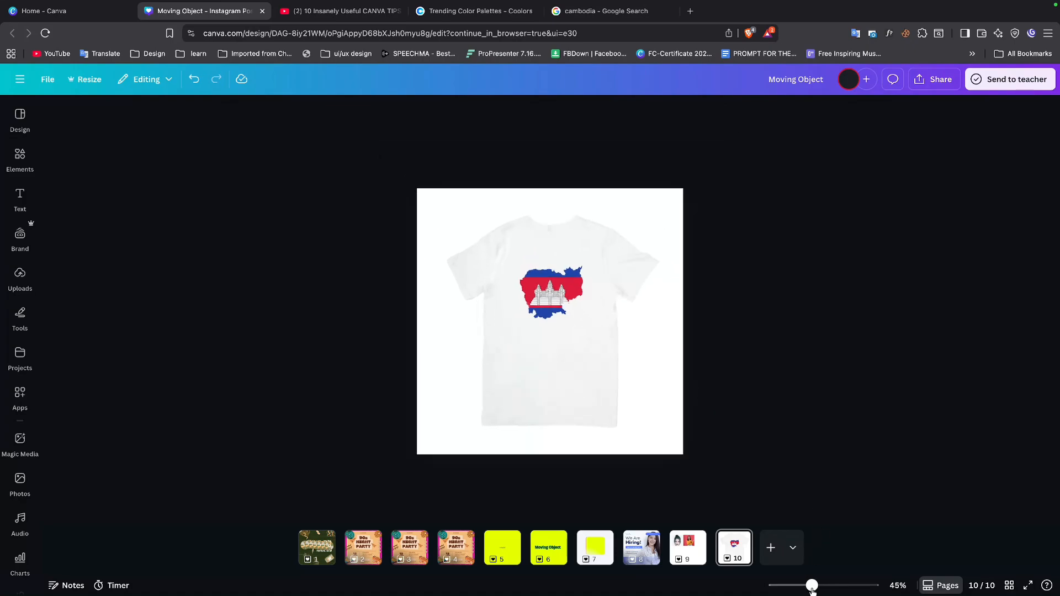
{"action": "mouse_move", "coordinate": [811, 586]}
{"action": "left_mouse_down"}
{"action": "mouse_move", "coordinate": [847, 585]}
{"action": "mouse_move", "coordinate": [803, 585]}
{"action": "left_mouse_up"}
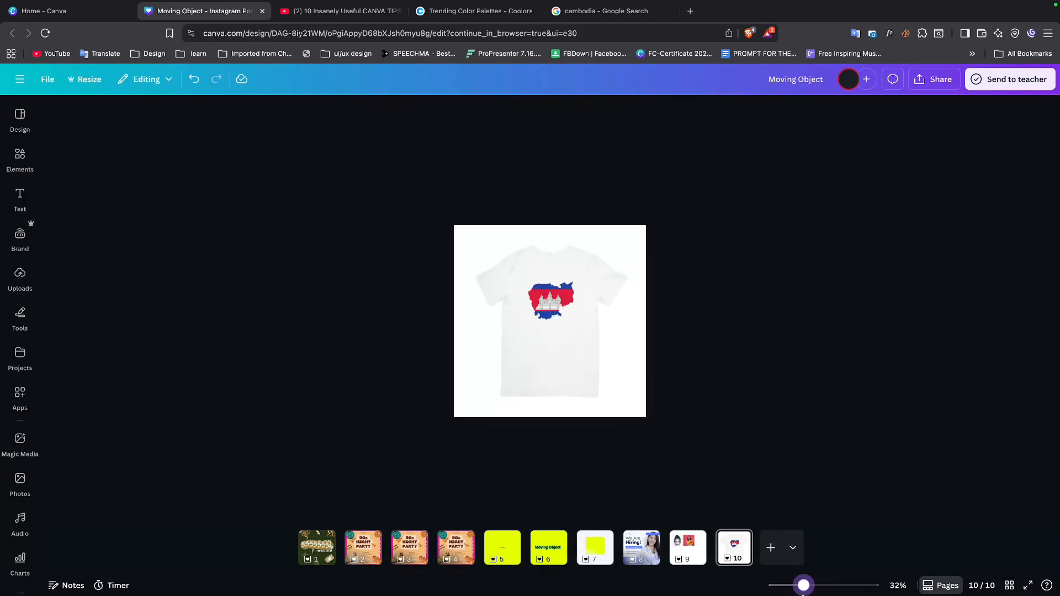
{"action": "scroll", "coordinate": [679, 377], "scroll_direction": "up", "scroll_amount": 3}
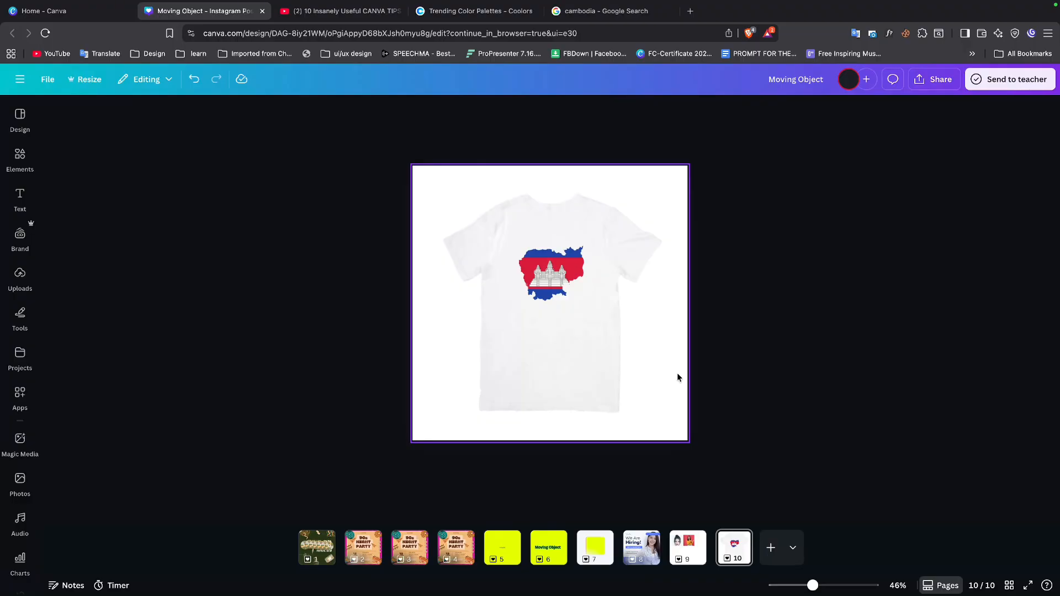
{"action": "key", "text": "super+equal"}
{"action": "key", "text": "super+minus"}
{"action": "key", "text": "super+equal"}
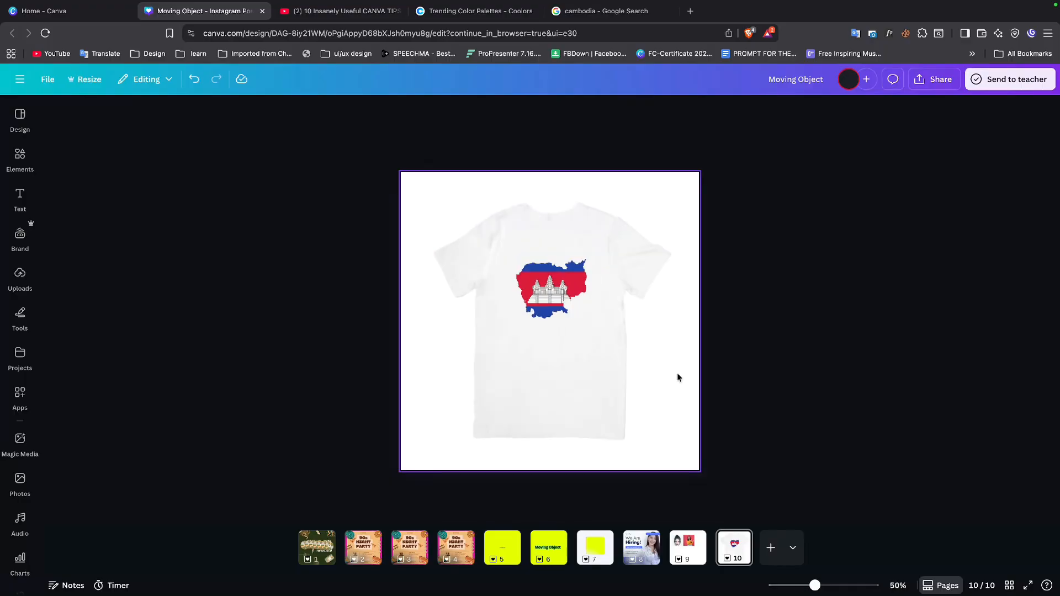
{"action": "key", "text": "super+equal"}
{"action": "key", "text": "super+equal"}
{"action": "key", "text": "super+minus"}
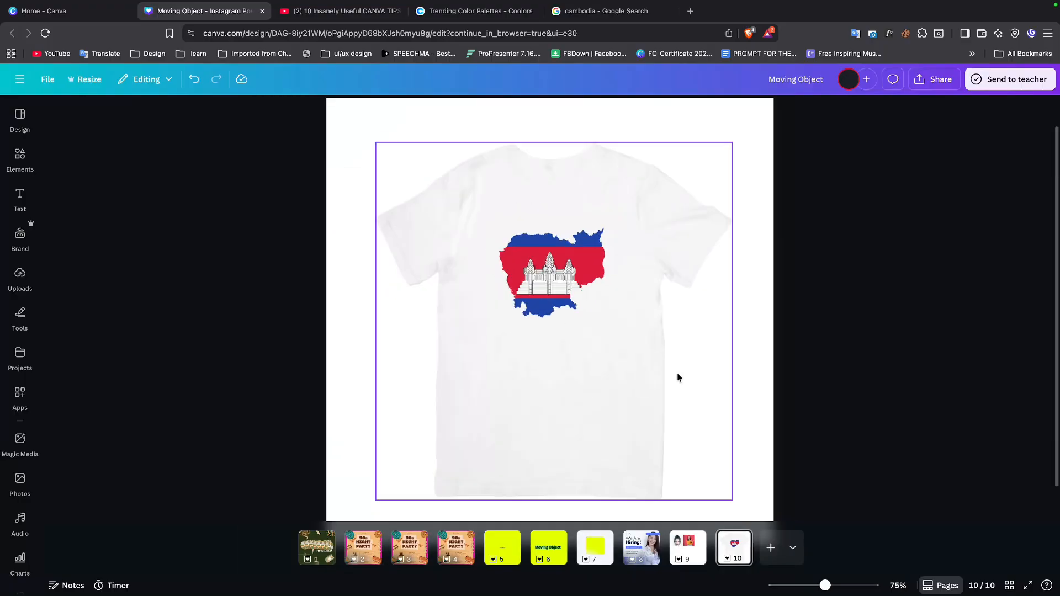
{"action": "key", "text": "super+equal"}
{"action": "key", "text": "super+minus"}
{"action": "key", "text": "super+equal"}
{"action": "key", "text": "super+minus"}
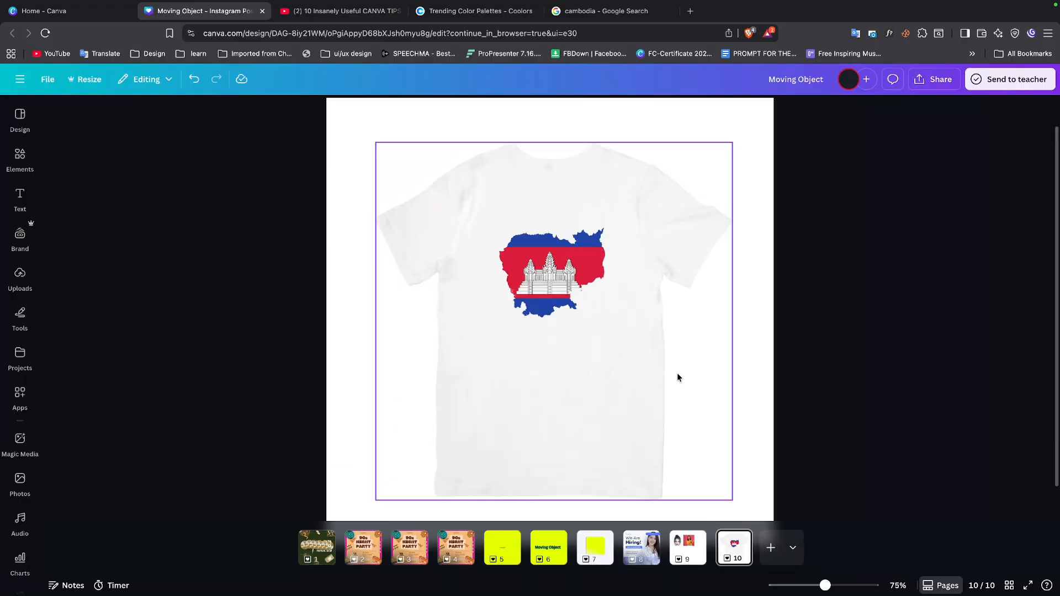